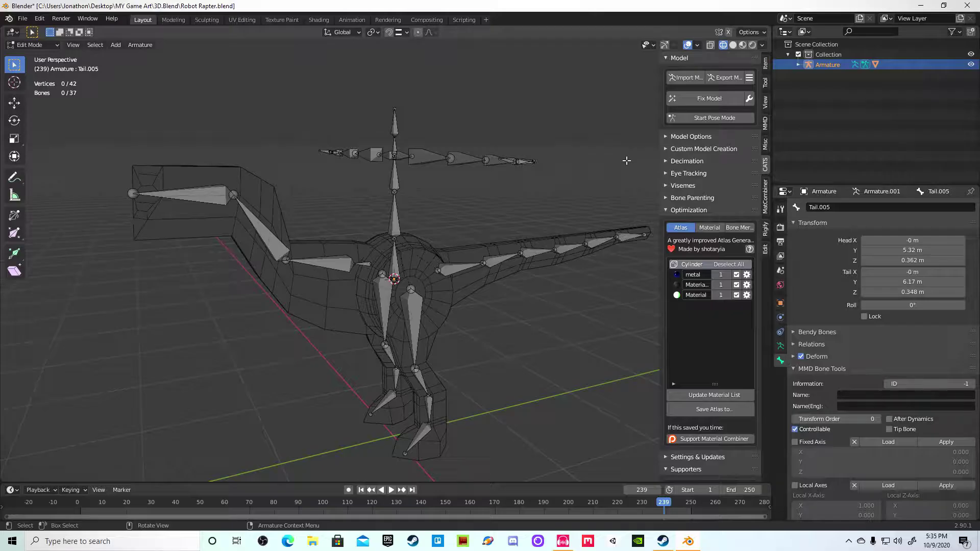
- Orbit the Blender view slightly around the raptor's 37-bone armature
middle_drag(439, 204, 601, 203)
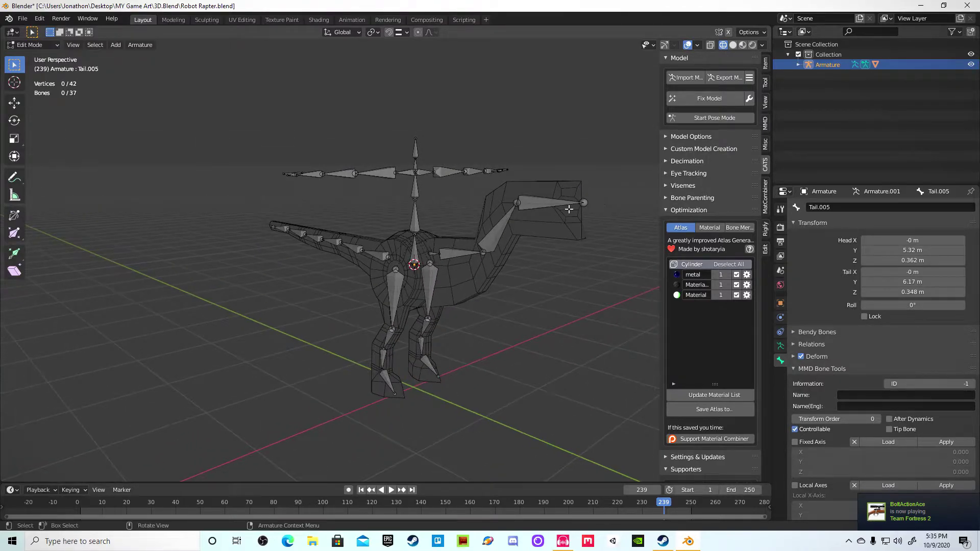
scroll(569, 209, up, 5)
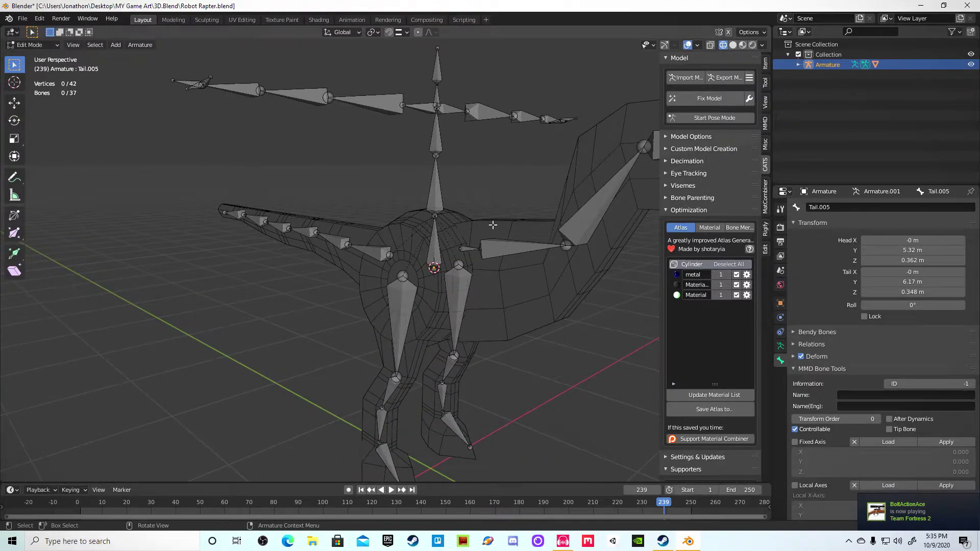
mouse_move(499, 222)
middle_down()
mouse_move(505, 213)
mouse_move(407, 233)
mouse_move(279, 219)
mouse_move(495, 234)
mouse_move(545, 222)
mouse_move(511, 214)
middle_up()
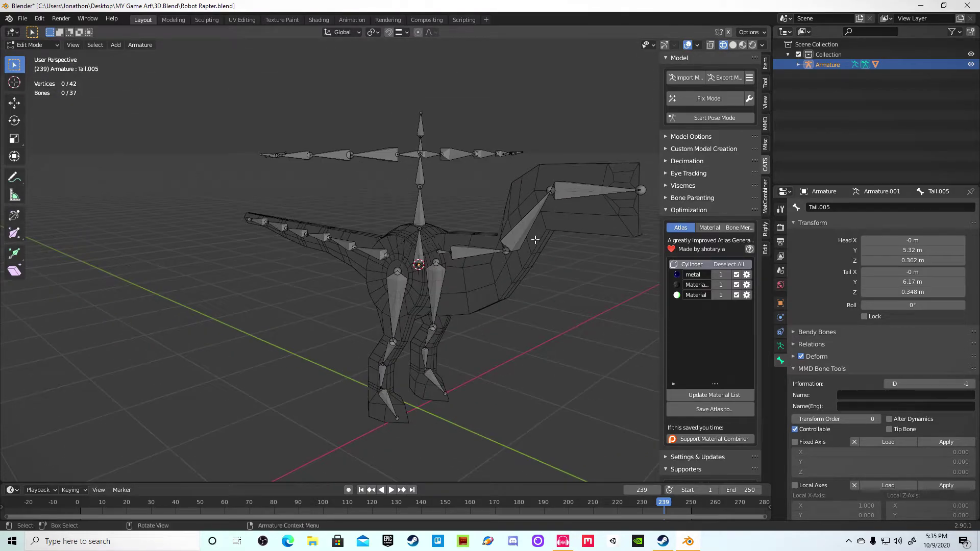
middle_drag(439, 271, 488, 272)
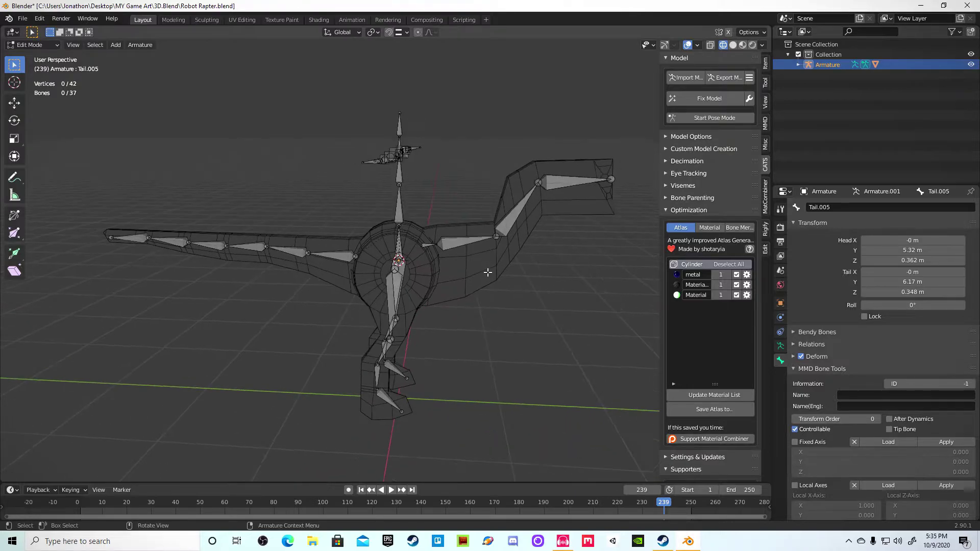
middle_drag(361, 323, 421, 320)
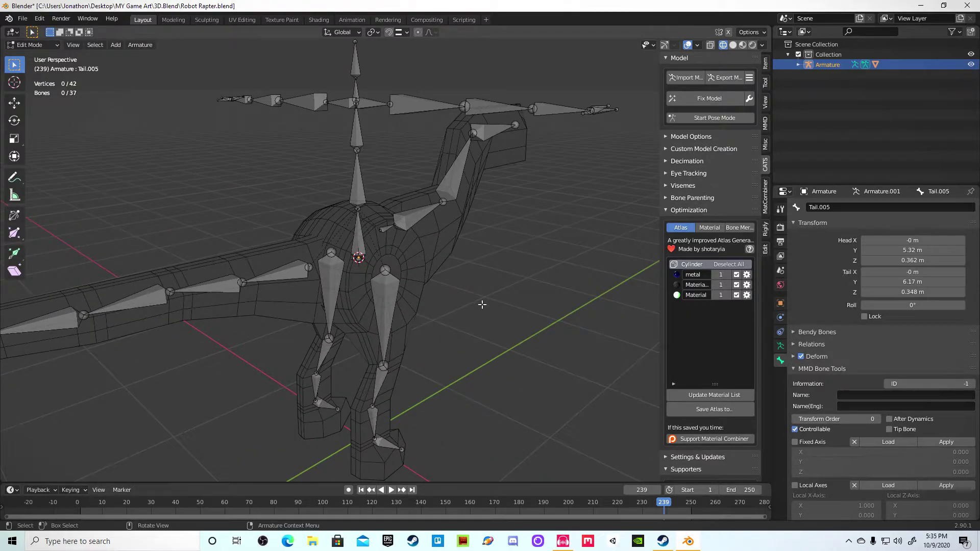
middle_drag(484, 303, 371, 317)
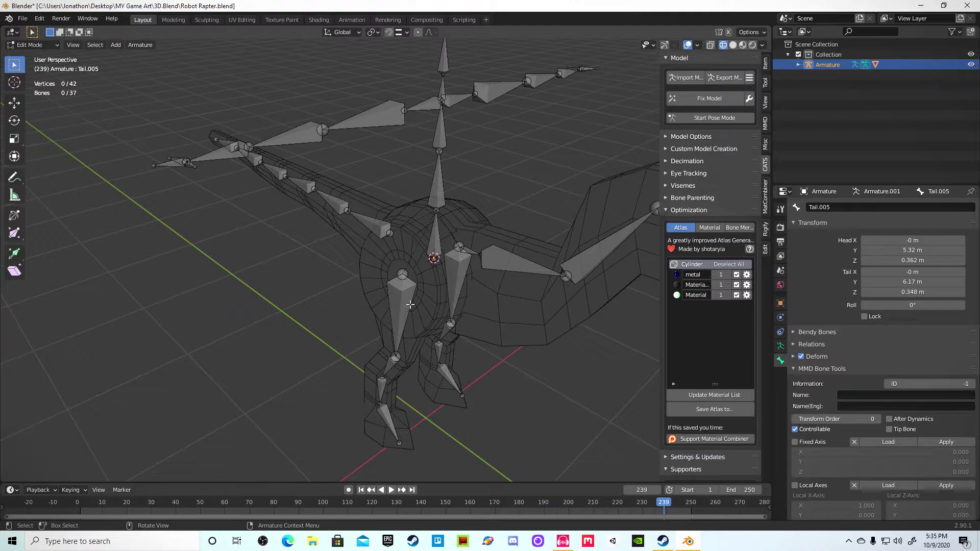
scroll(393, 300, down, 2)
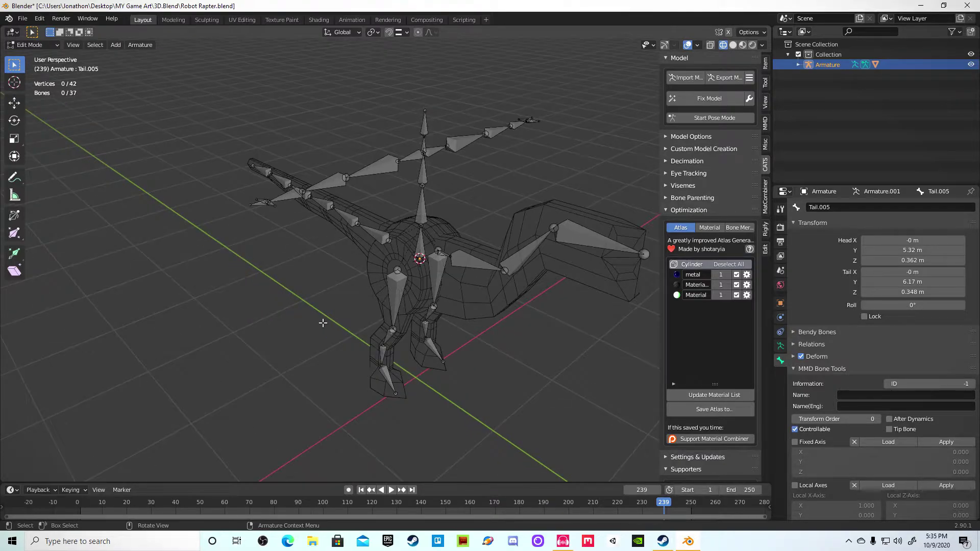
middle_drag(323, 323, 515, 319)
scroll(437, 335, up, 5)
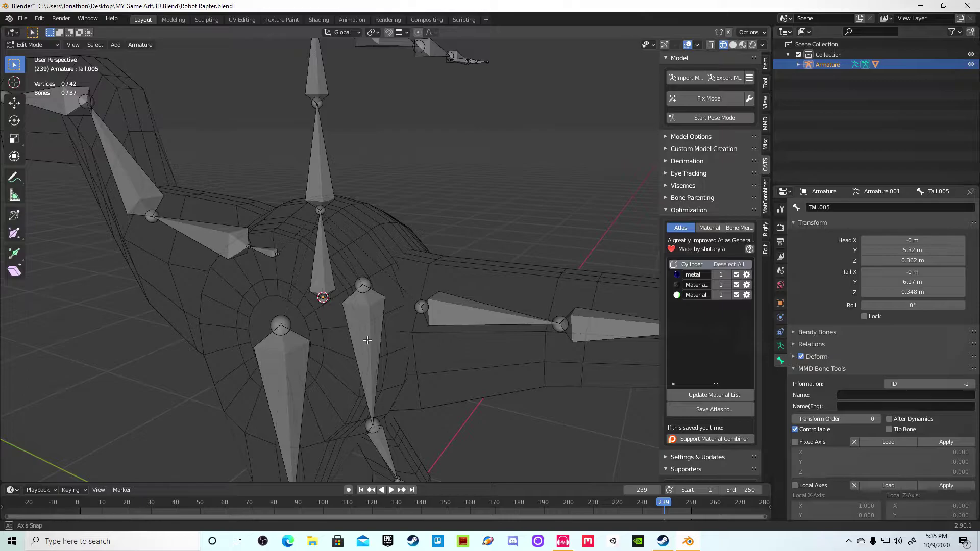
middle_drag(367, 340, 431, 328)
scroll(423, 323, down, 2)
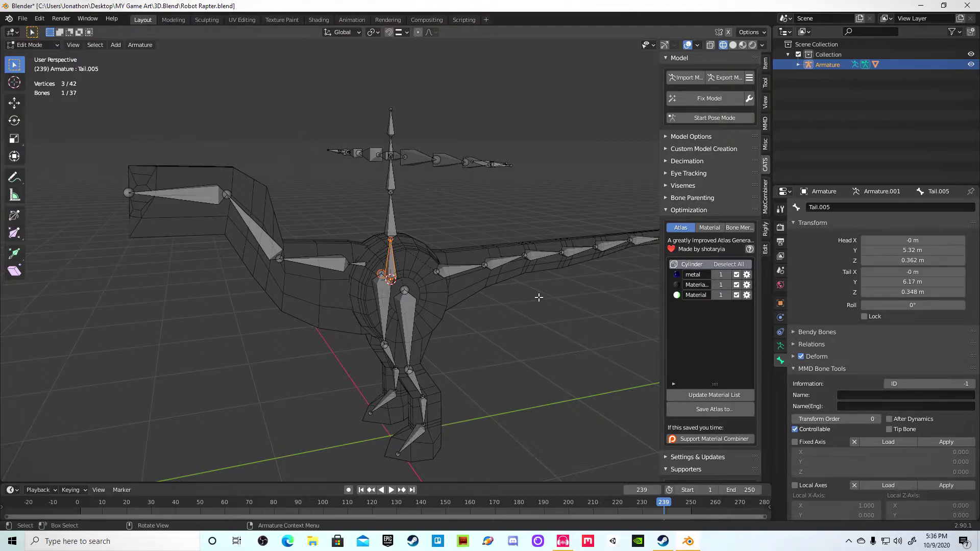
middle_drag(493, 340, 473, 337)
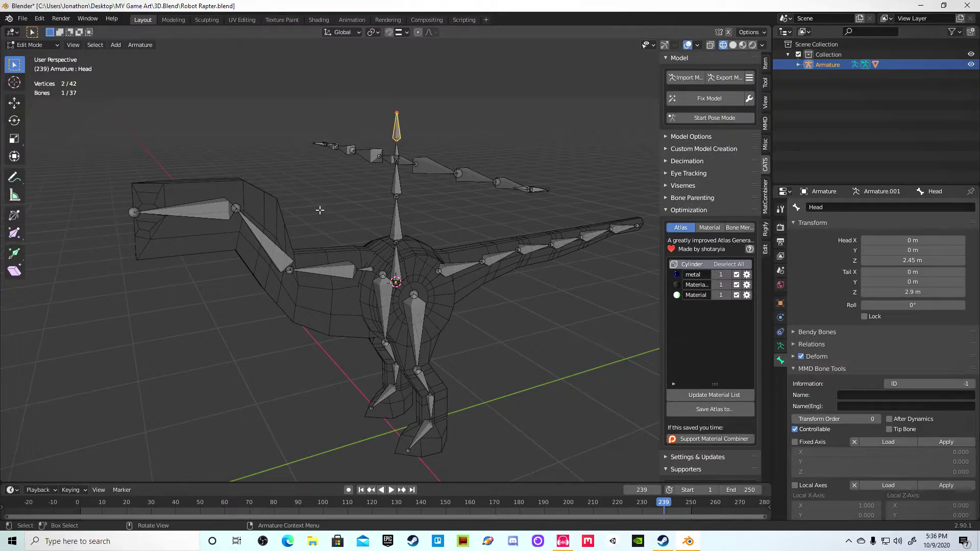
middle_drag(317, 210, 325, 237)
scroll(489, 244, up, 4)
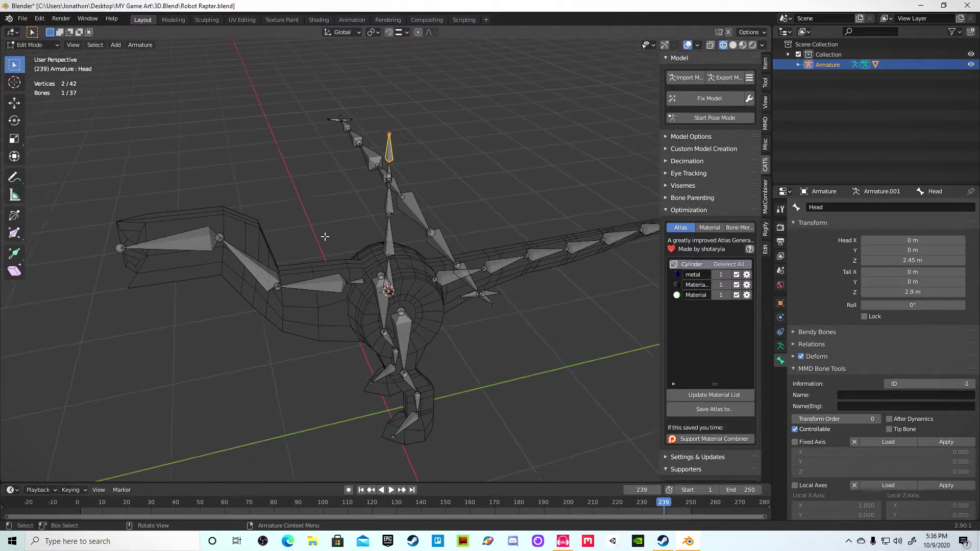
click(320, 294)
click(257, 274)
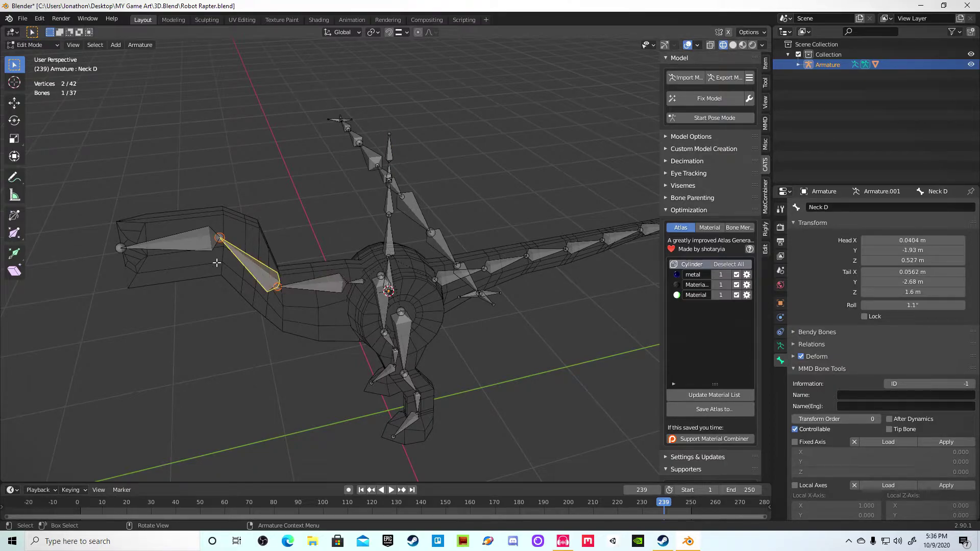
click(201, 251)
middle_drag(226, 248, 297, 221)
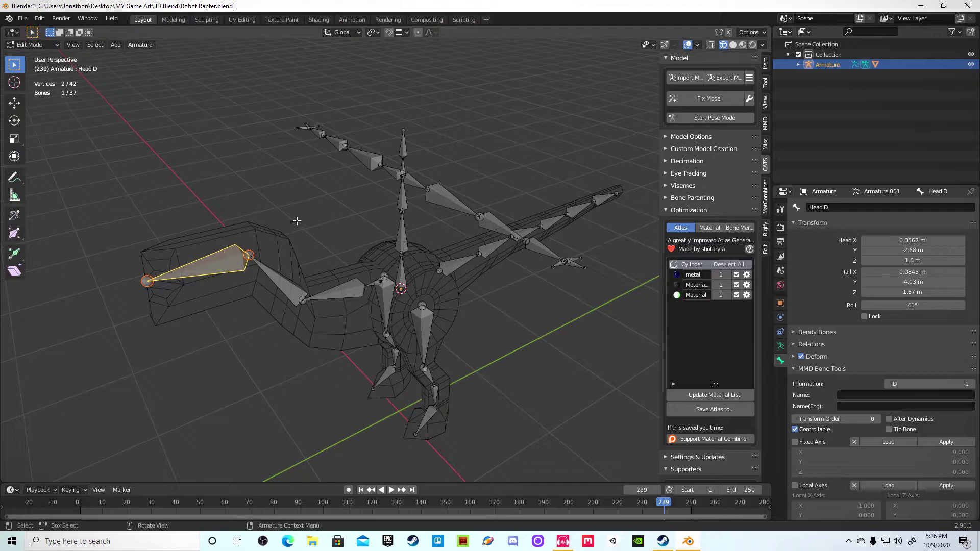
click(404, 240)
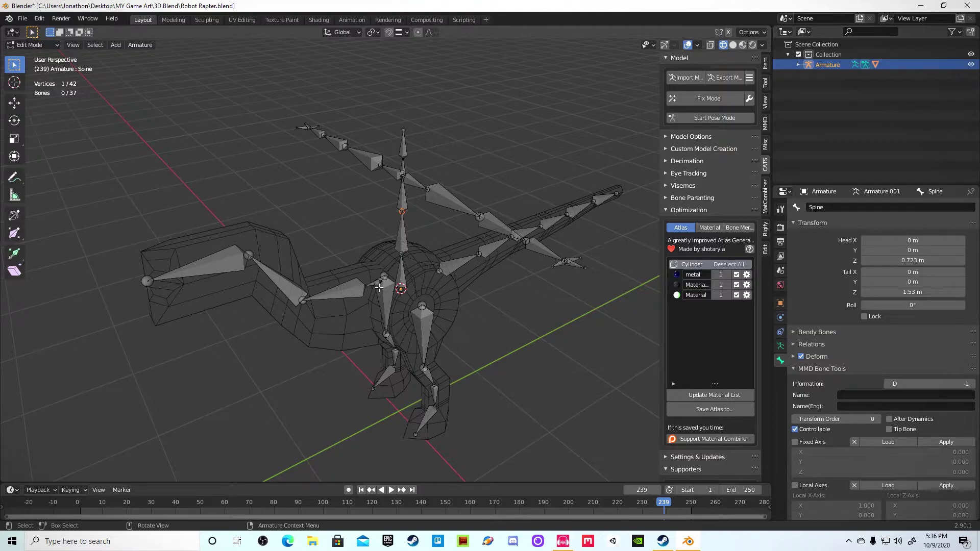
click(375, 289)
click(348, 293)
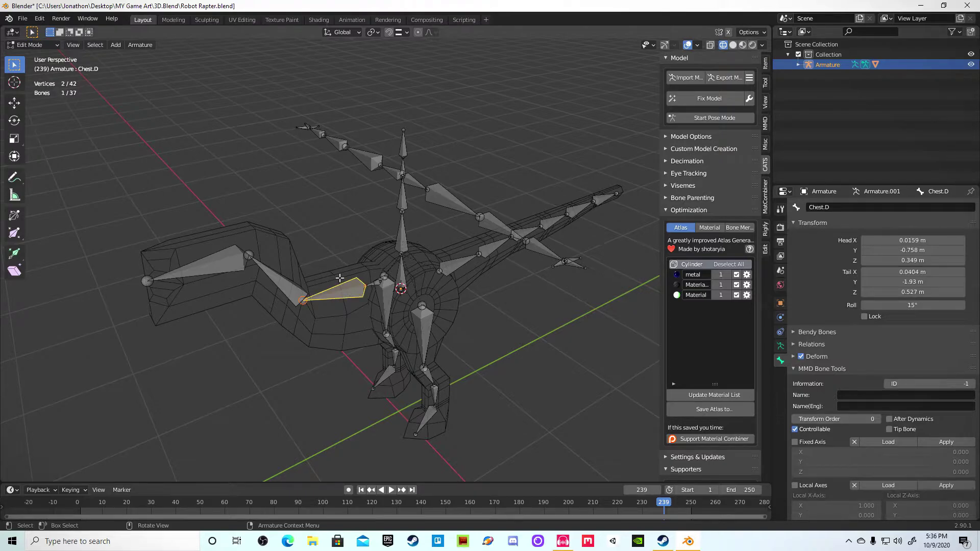
click(301, 299)
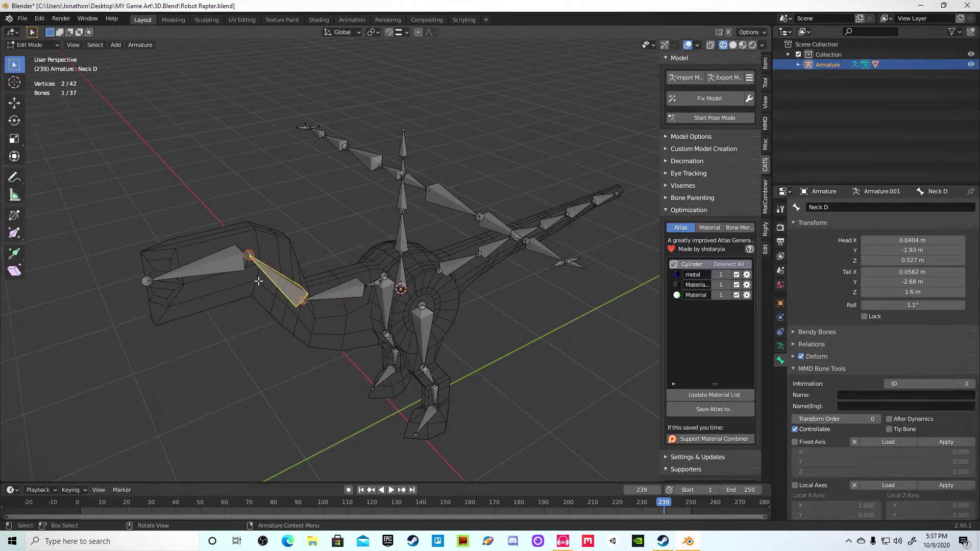
click(232, 278)
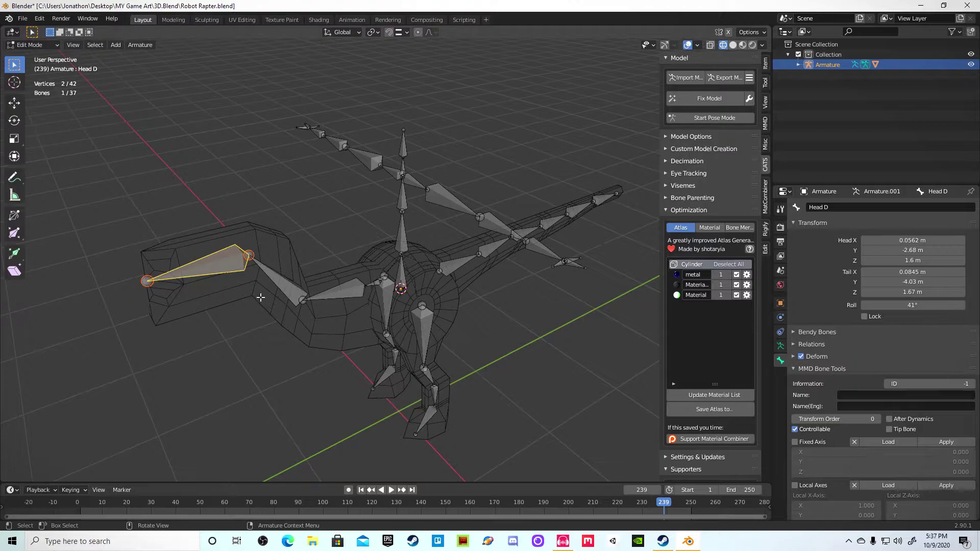
scroll(260, 297, up, 3)
middle_drag(299, 290, 430, 299)
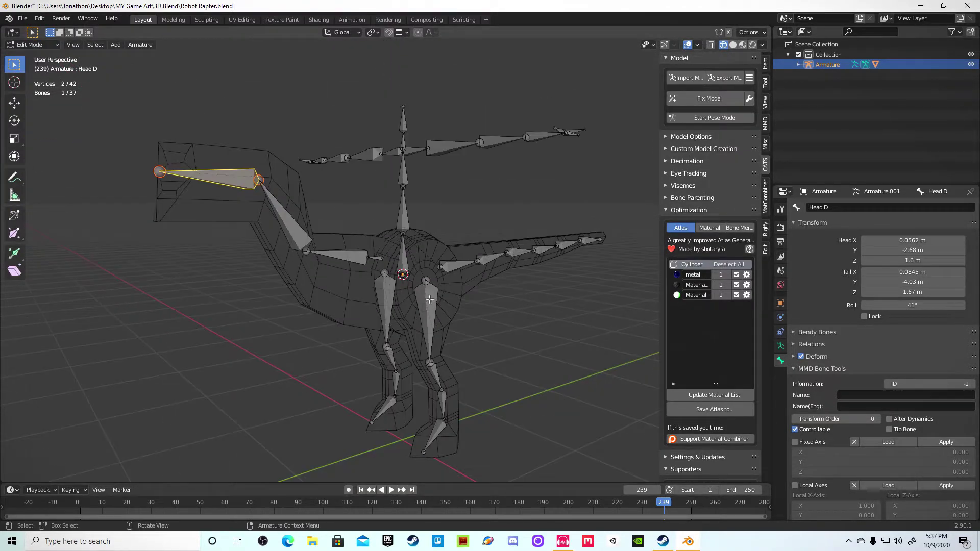
click(433, 306)
click(441, 383)
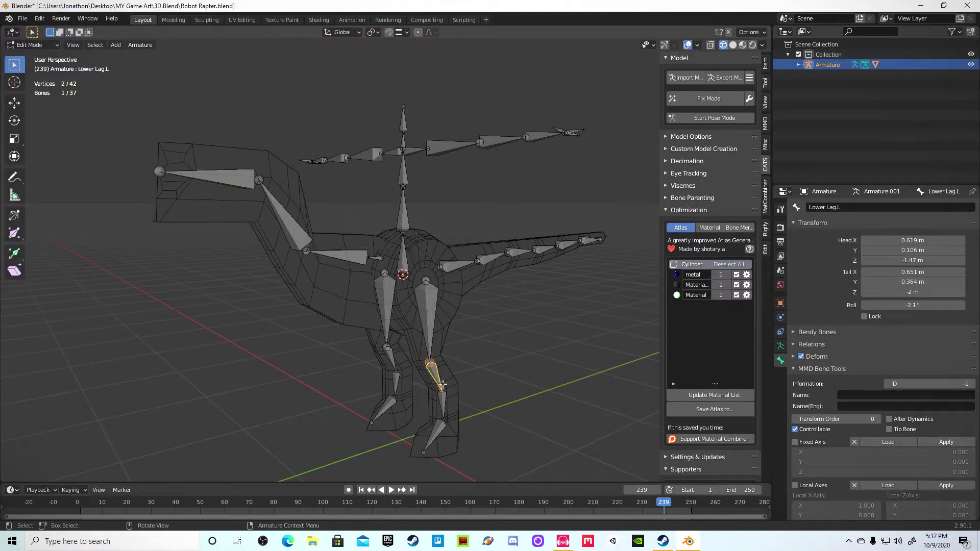
click(440, 440)
middle_drag(375, 416, 396, 409)
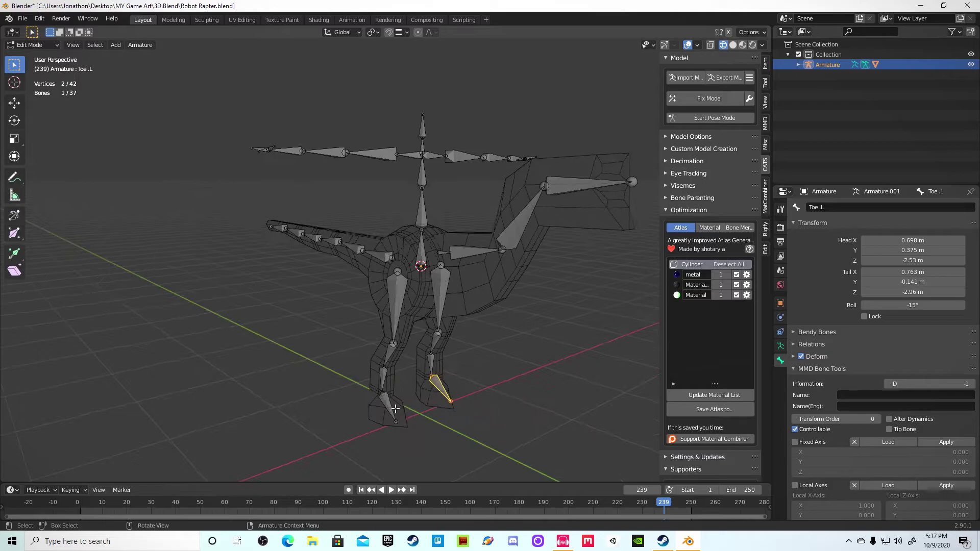
click(387, 371)
click(395, 356)
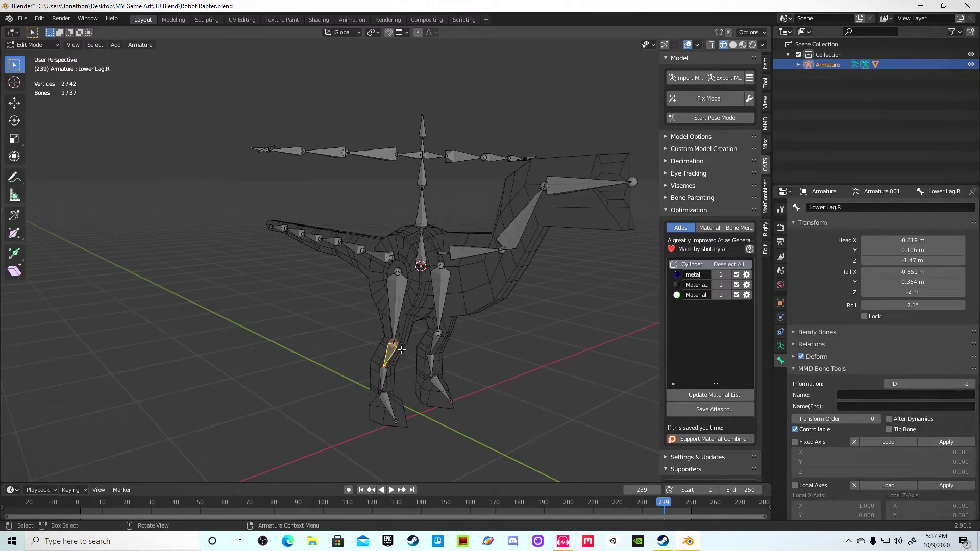
click(401, 322)
middle_drag(402, 323, 284, 378)
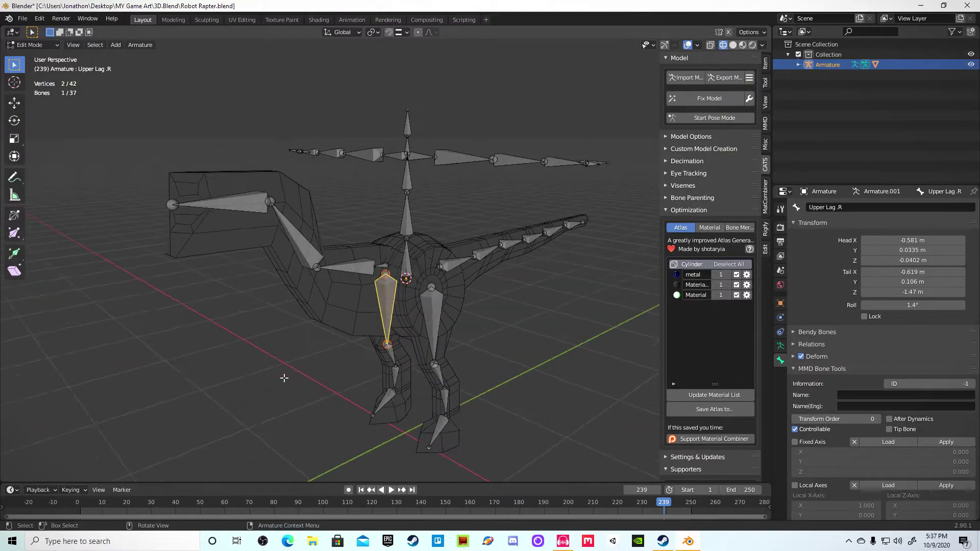
middle_drag(376, 228, 306, 238)
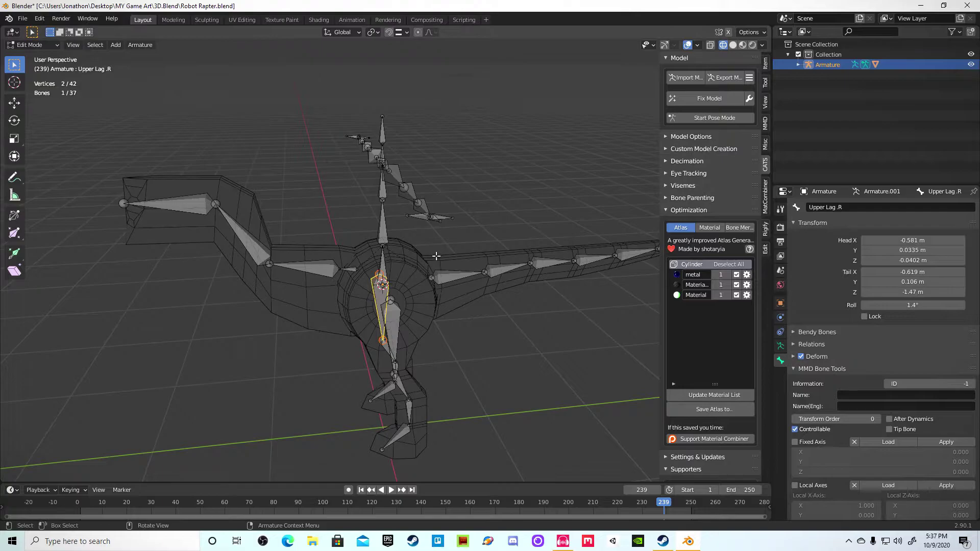
click(489, 190)
middle_drag(489, 190, 511, 188)
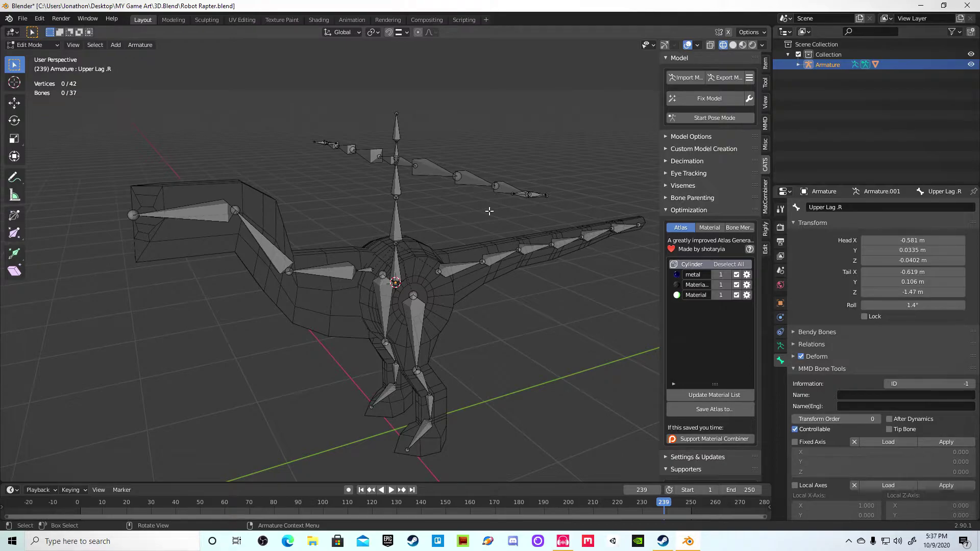
- Orbit the Unity Scene view slightly around the raptor
middle_drag(372, 259, 366, 279)
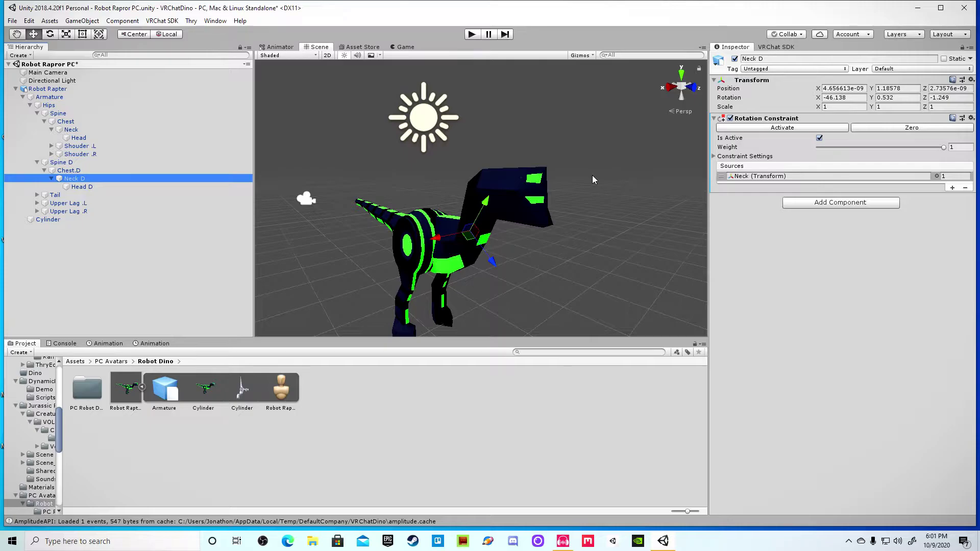
- Select the Robot Rapter avatar and open its model's import settings
middle_drag(599, 174, 569, 171)
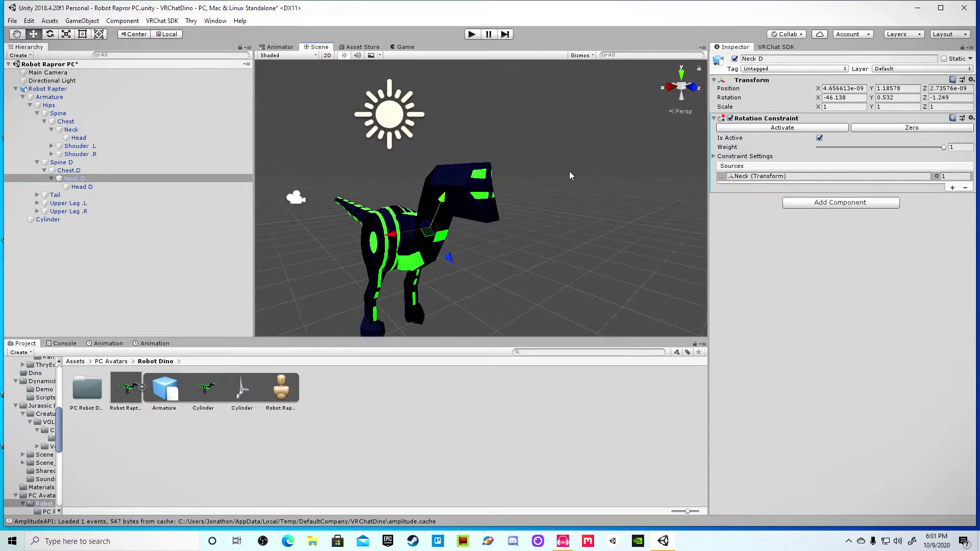
middle_drag(453, 191, 441, 223)
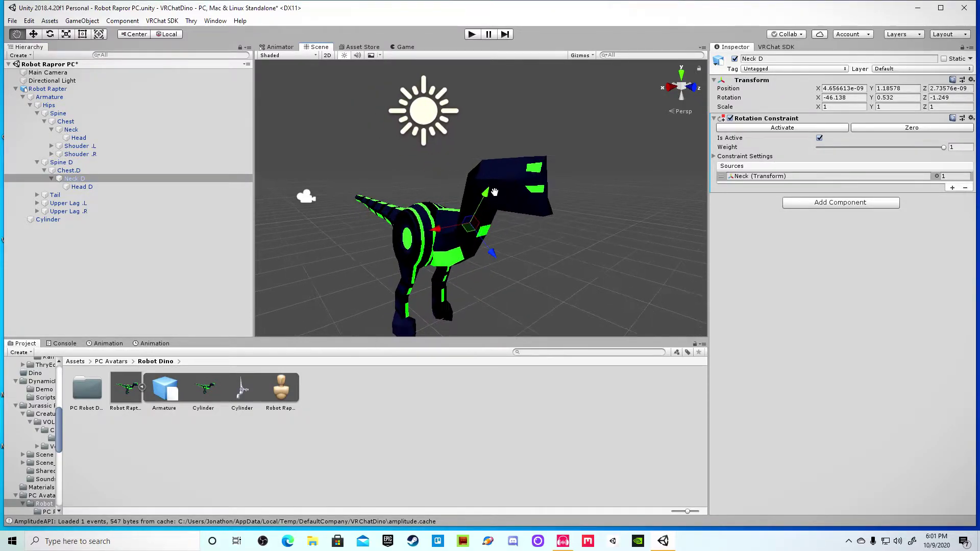
click(421, 207)
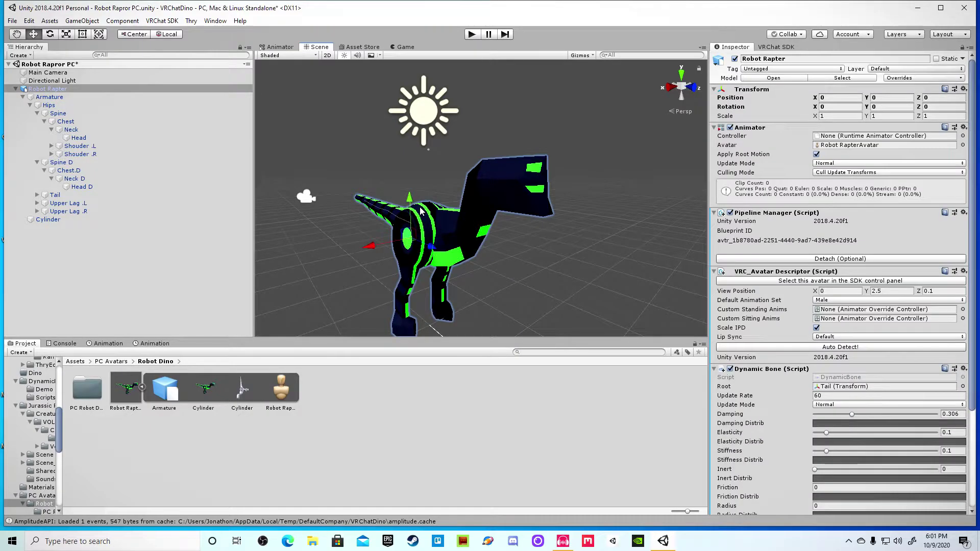
click(831, 78)
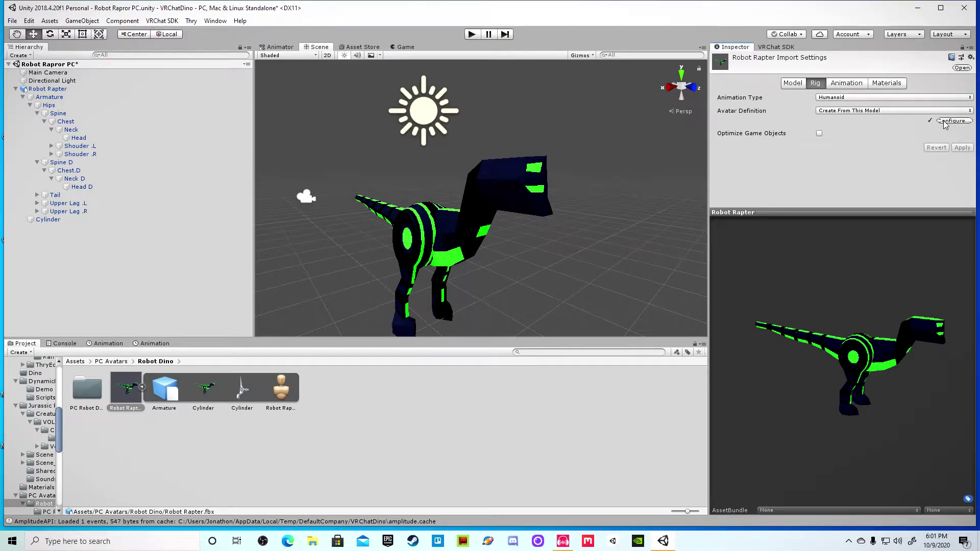
- Start the humanoid avatar configuration, saving the modified scene first
click(945, 122)
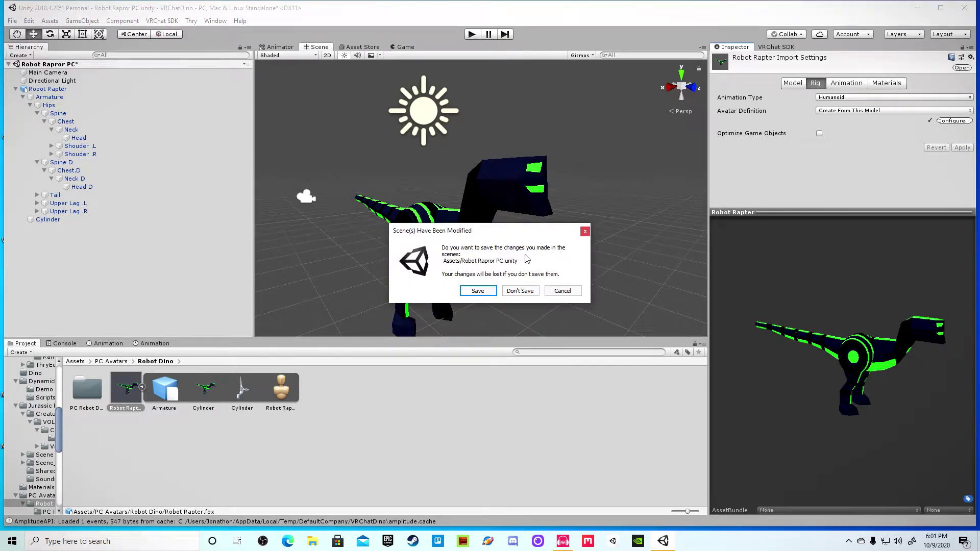
click(478, 291)
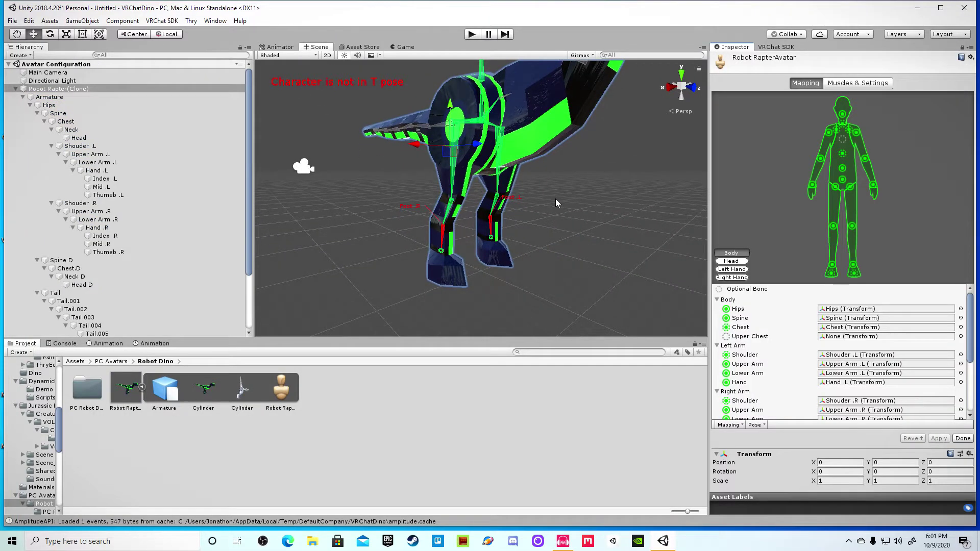
alt+right_drag(556, 198, 556, 272)
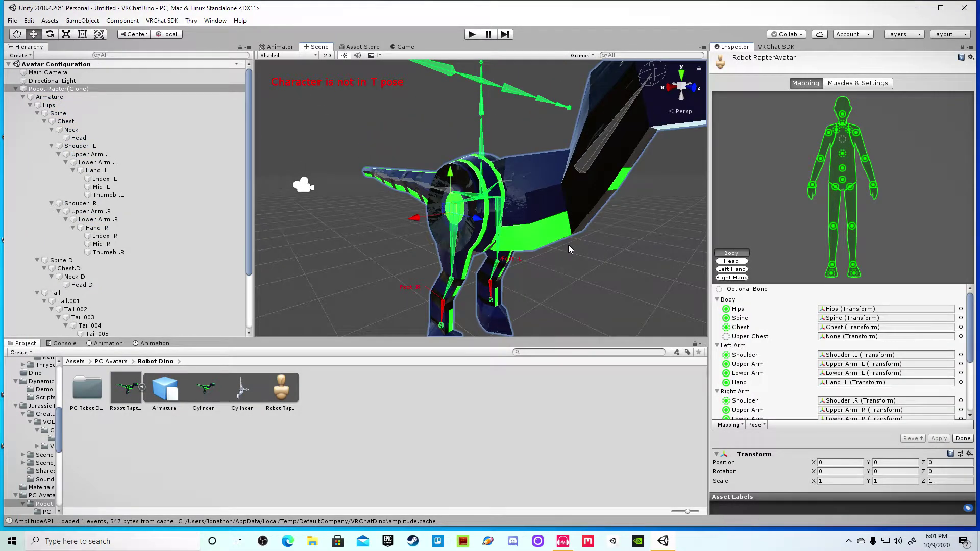
alt+drag(570, 248, 565, 248)
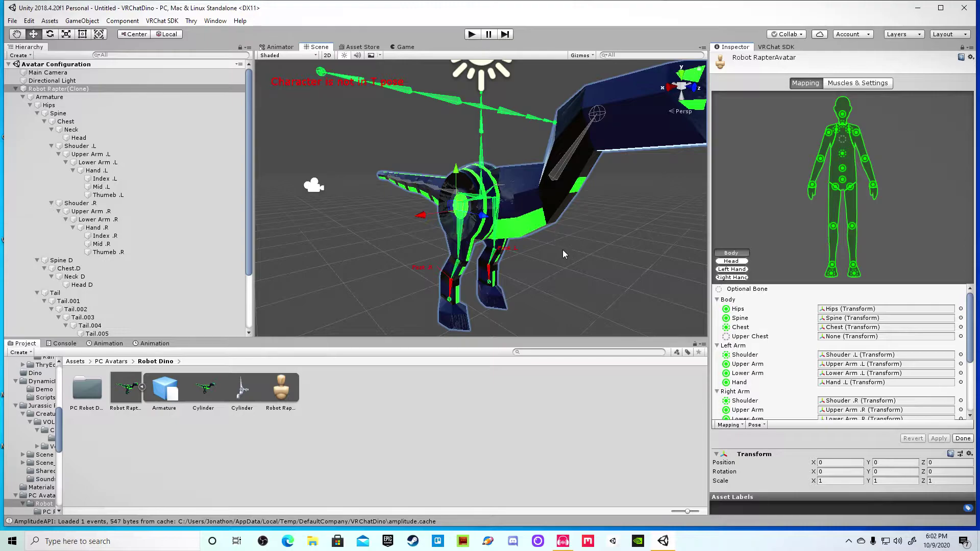
scroll(560, 249, down, 3)
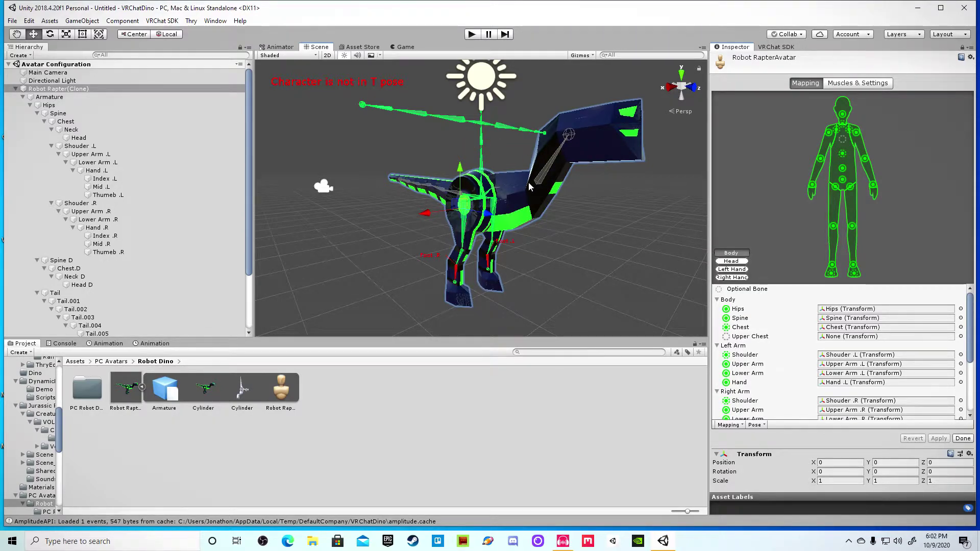
scroll(506, 186, up, 8)
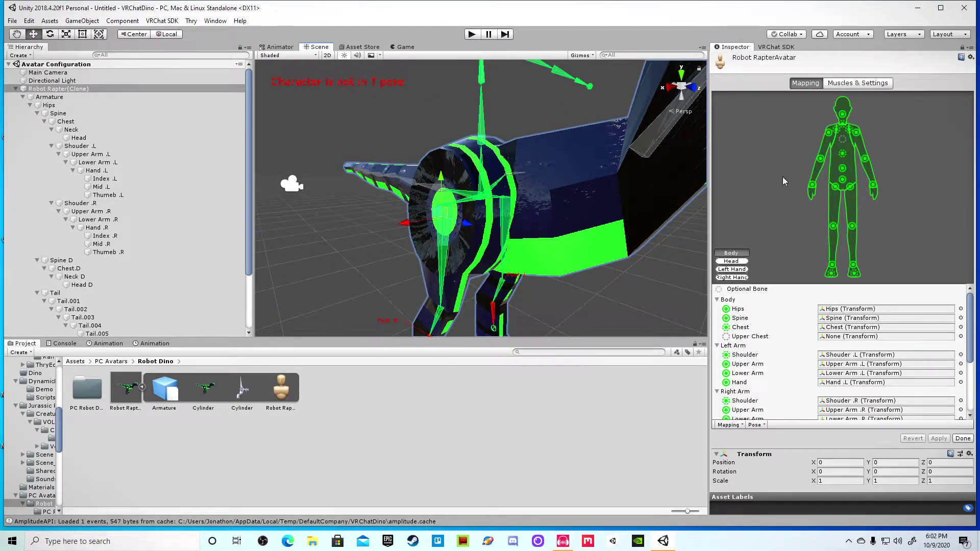
alt+drag(665, 214, 579, 204)
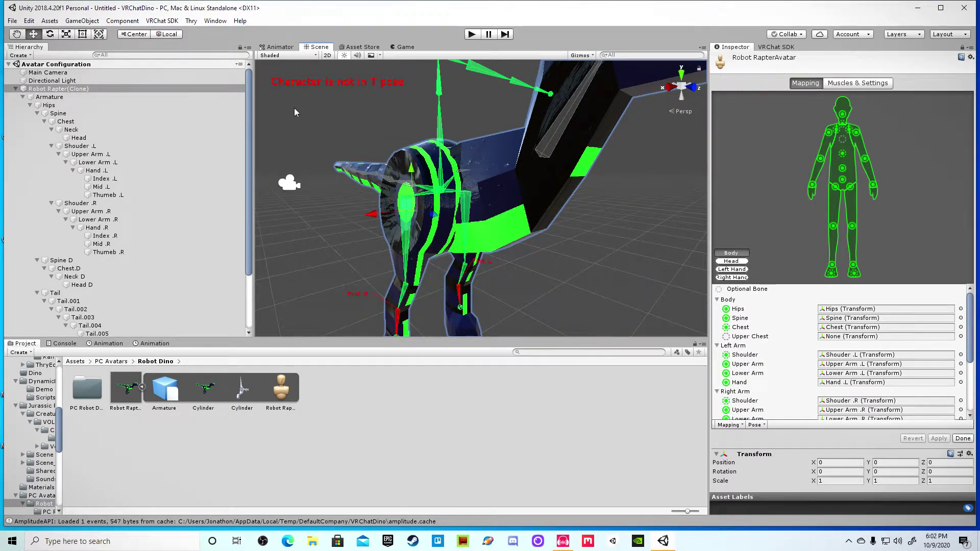
scroll(382, 189, down, 1)
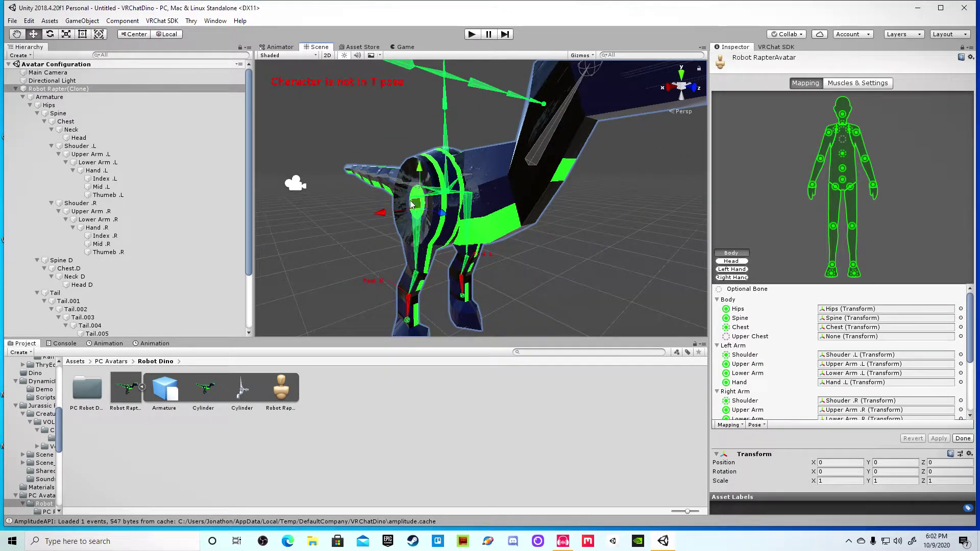
alt+drag(441, 233, 503, 194)
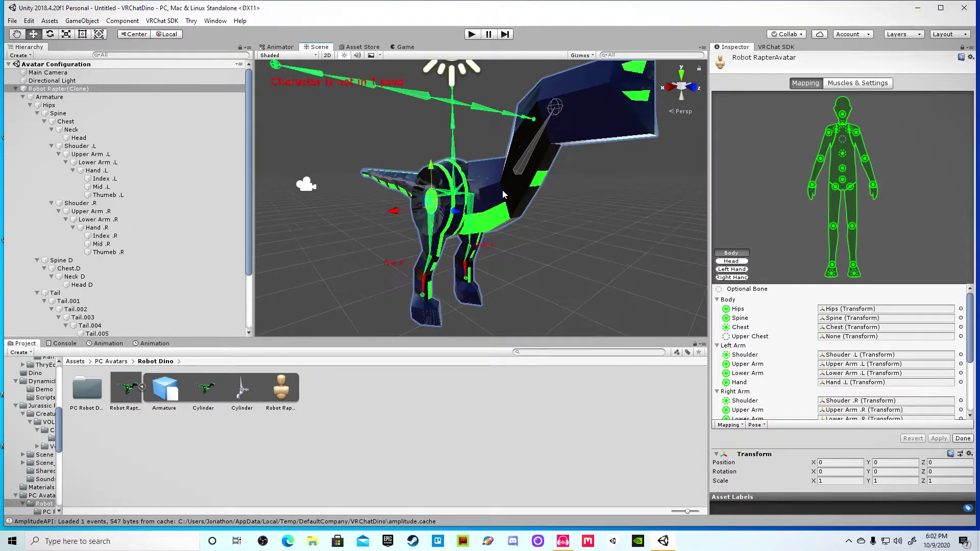
click(529, 144)
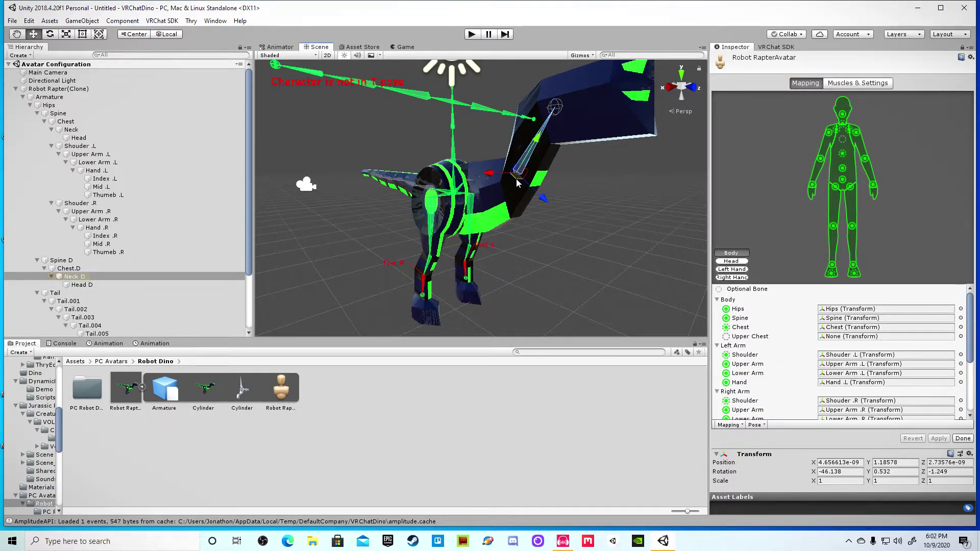
scroll(513, 178, down, 2)
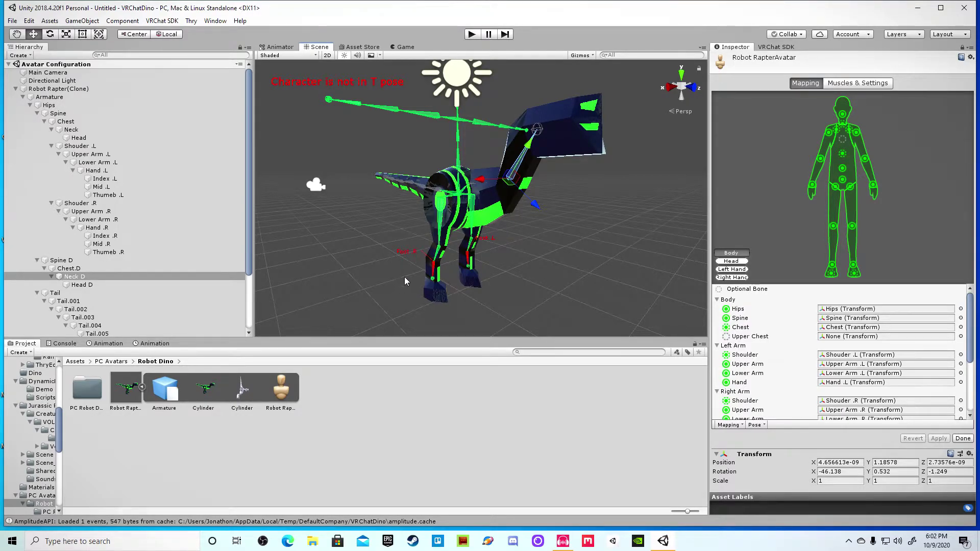
- Locate the bones mapped to Hips, Spine, Chest, Neck and Head
click(458, 170)
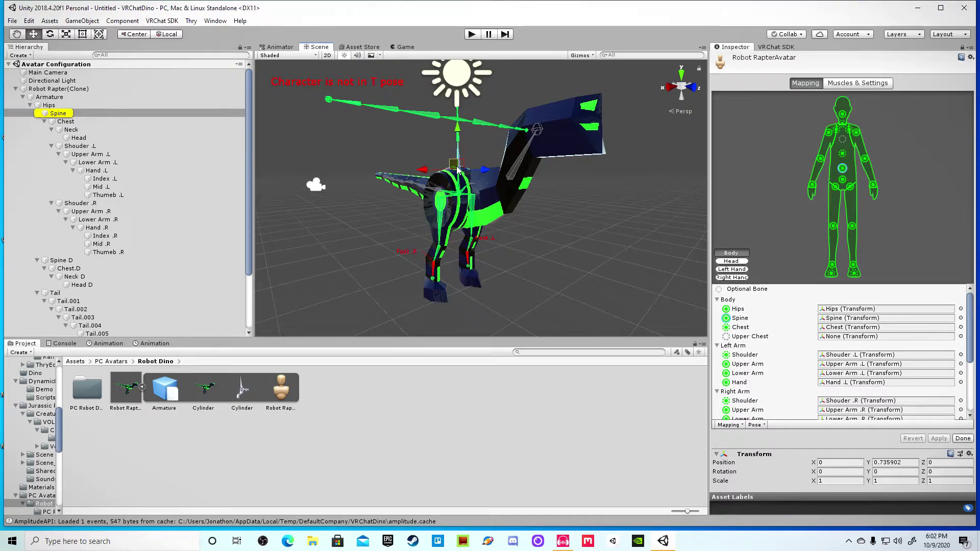
click(460, 146)
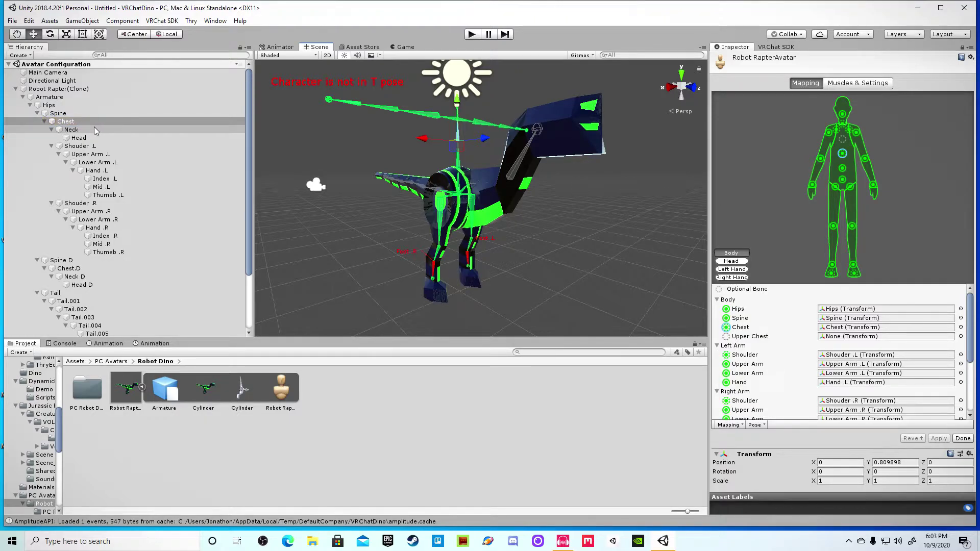
middle_drag(522, 197, 550, 233)
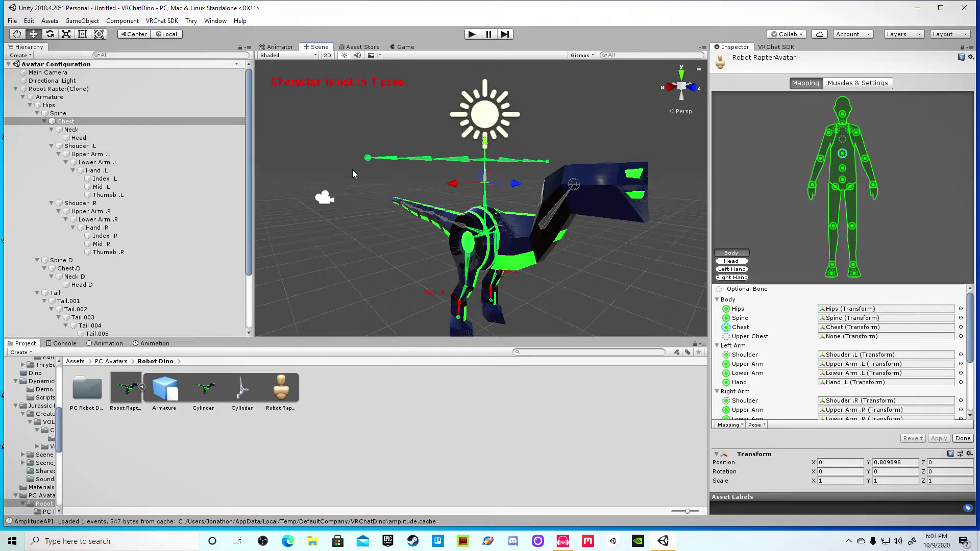
middle_drag(400, 175, 352, 176)
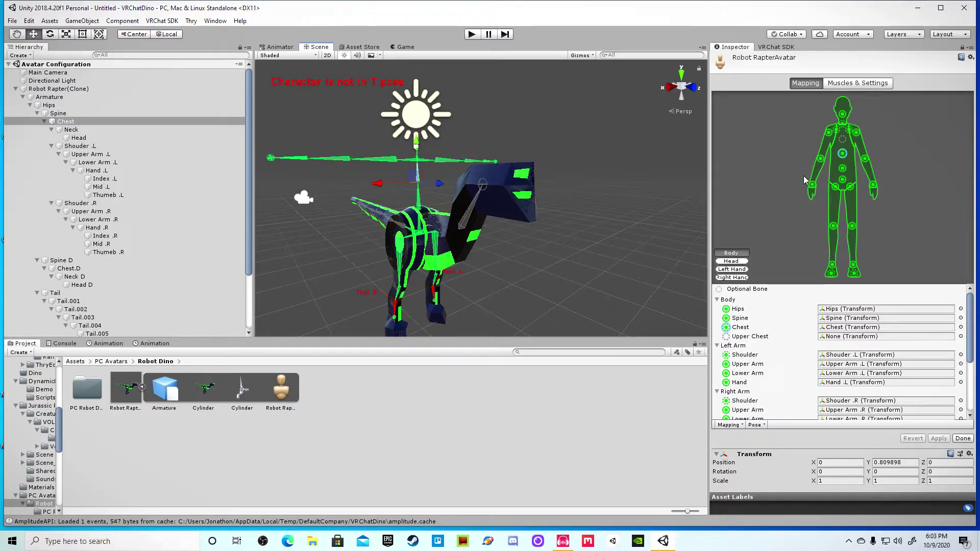
click(843, 182)
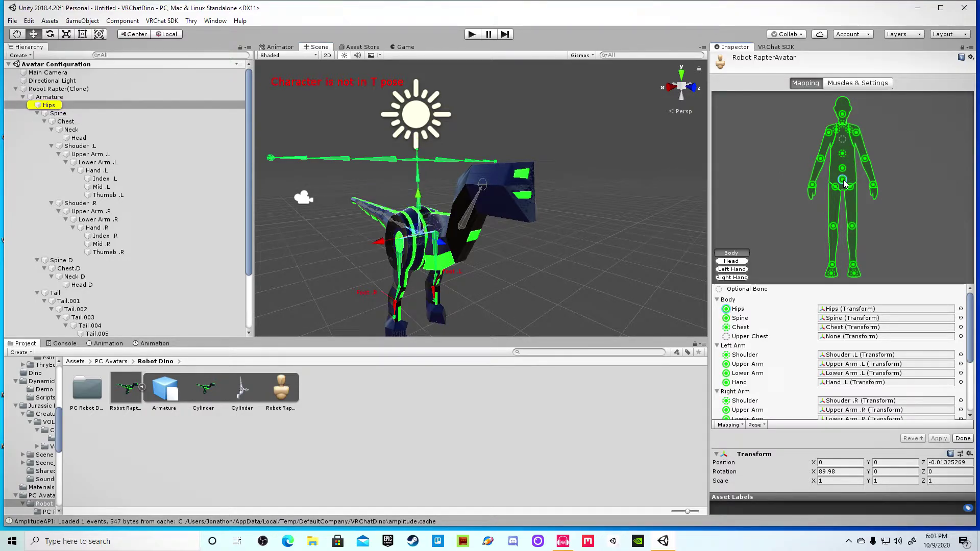
click(841, 169)
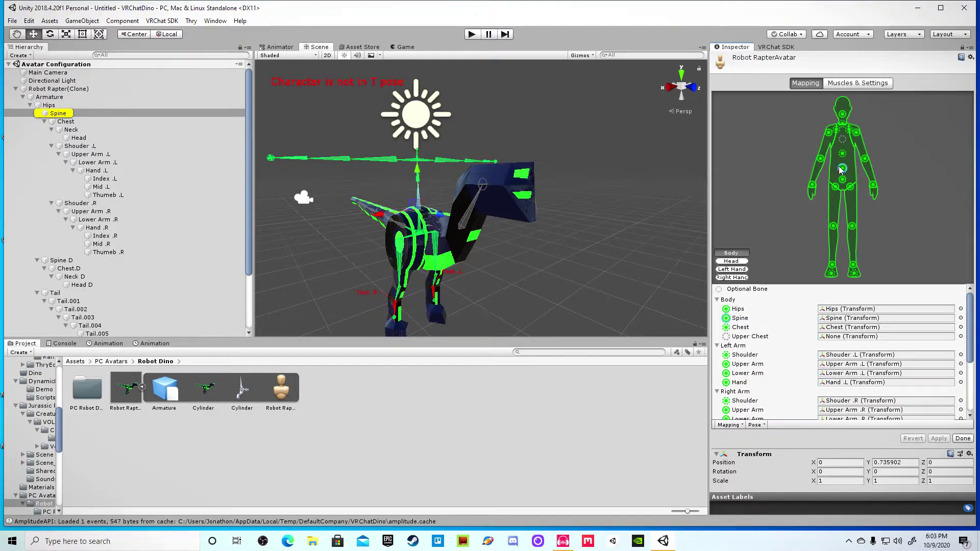
click(842, 154)
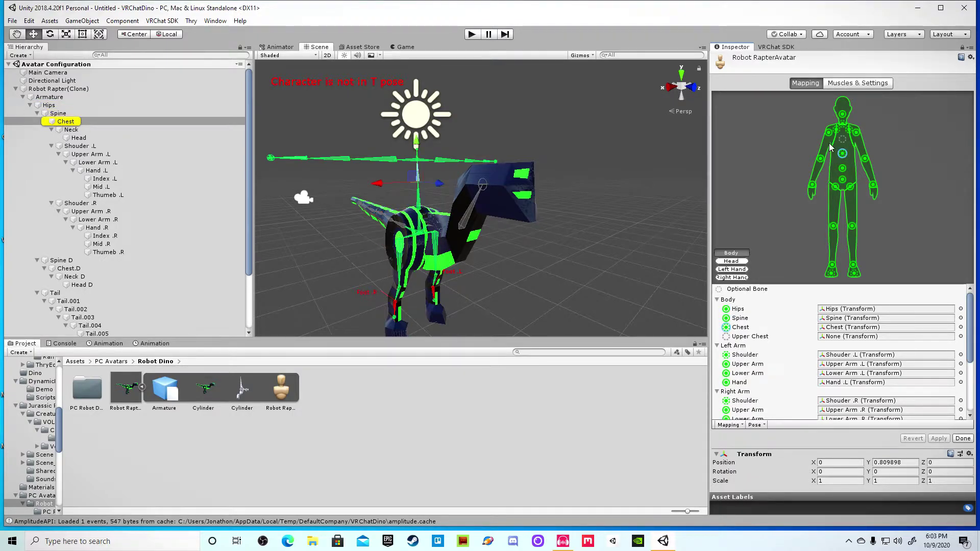
click(842, 117)
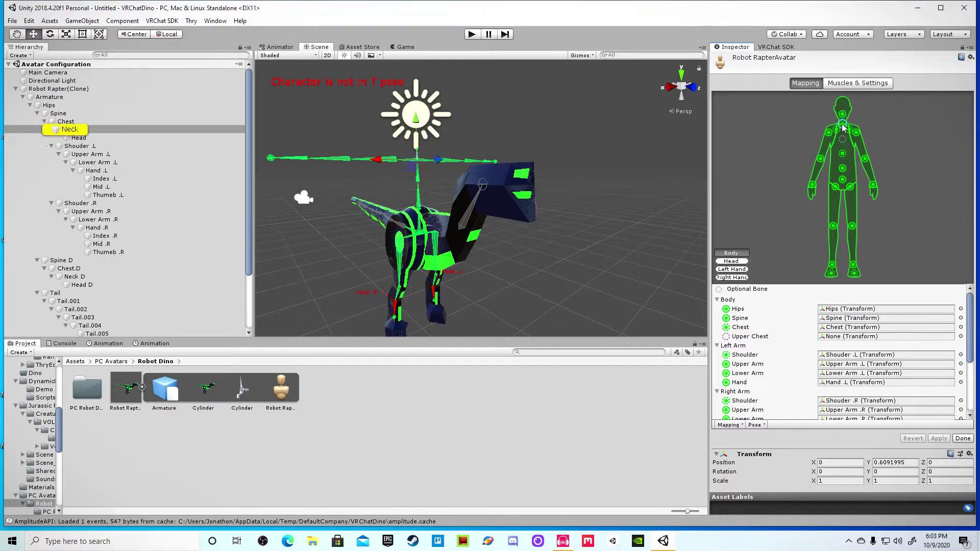
click(844, 115)
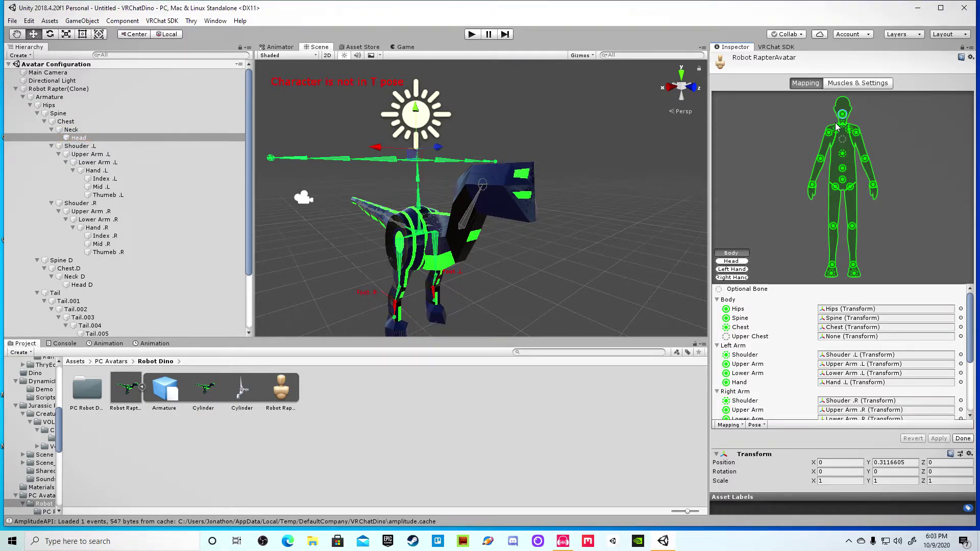
- Check the right shoulder, upper arm, lower arm and hand bones, then show the left-hand fingers
click(836, 129)
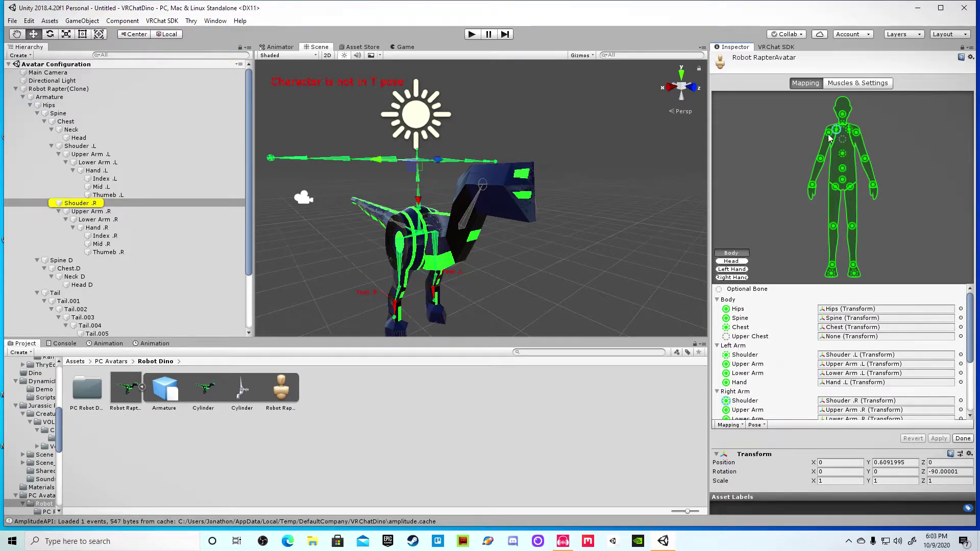
click(830, 135)
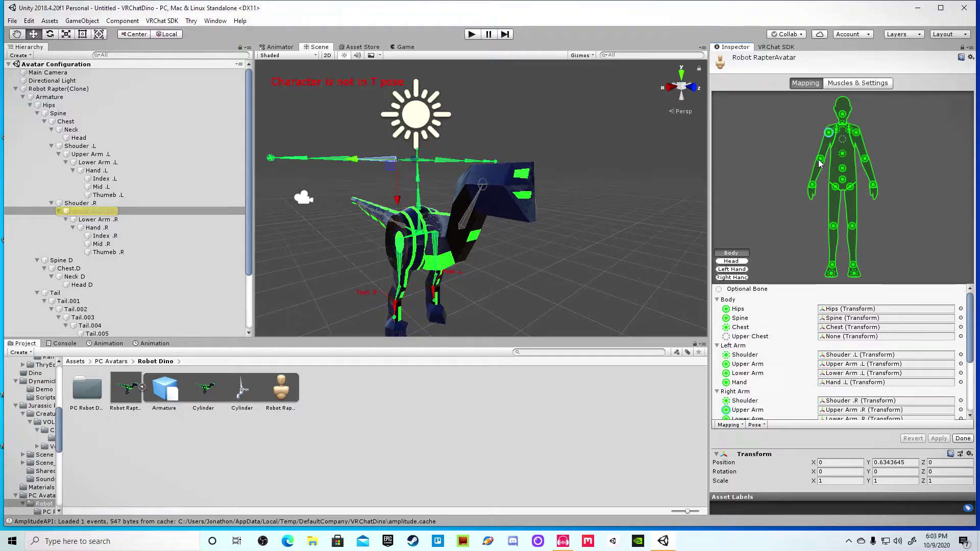
click(820, 159)
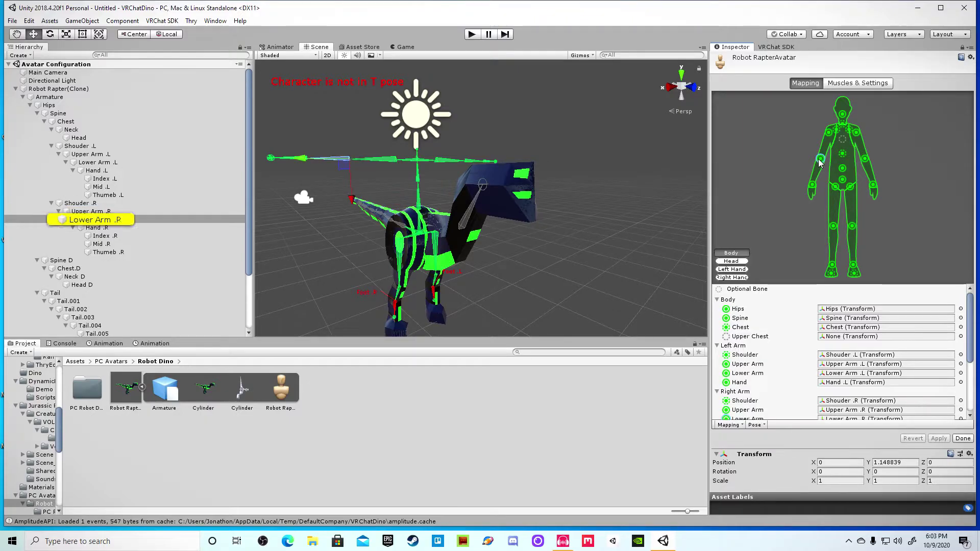
click(812, 185)
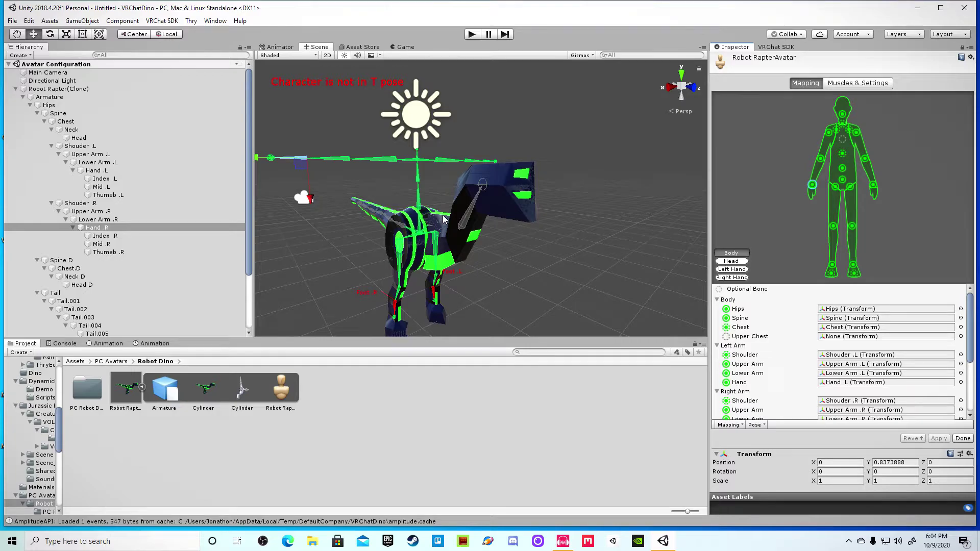
click(732, 270)
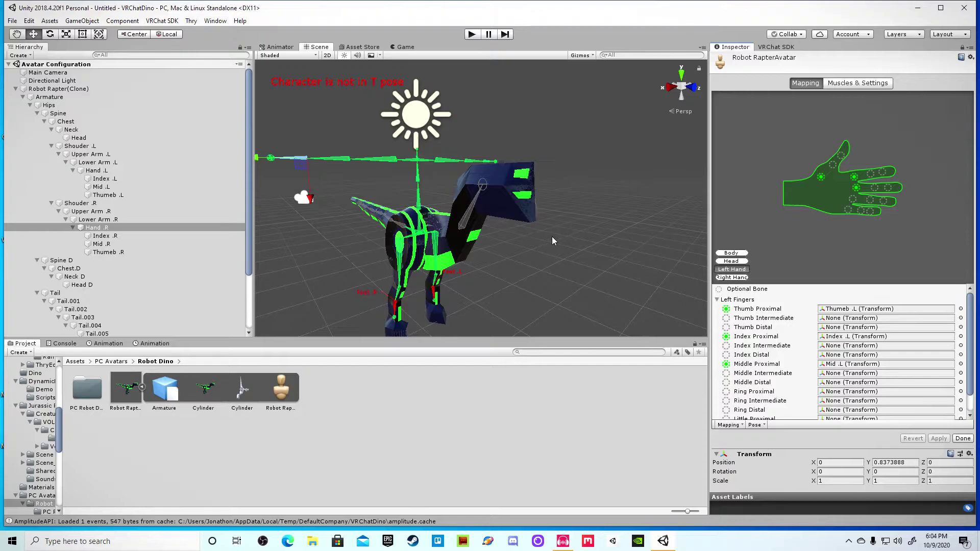
- View the right-hand finger mapping (Thumb .R, Index .R, Mid .R), then return to Body
scroll(552, 241, up, 5)
scroll(480, 220, up, 5)
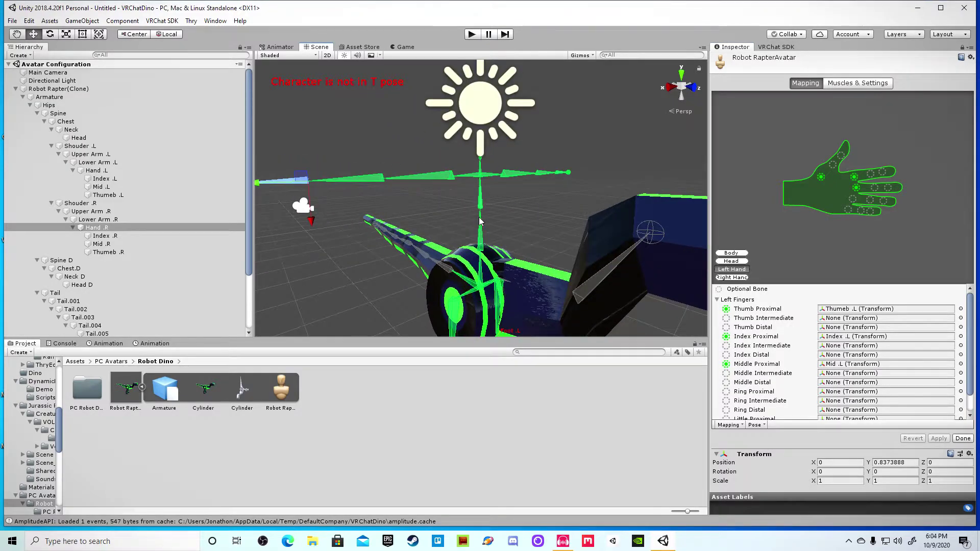
scroll(487, 218, up, 3)
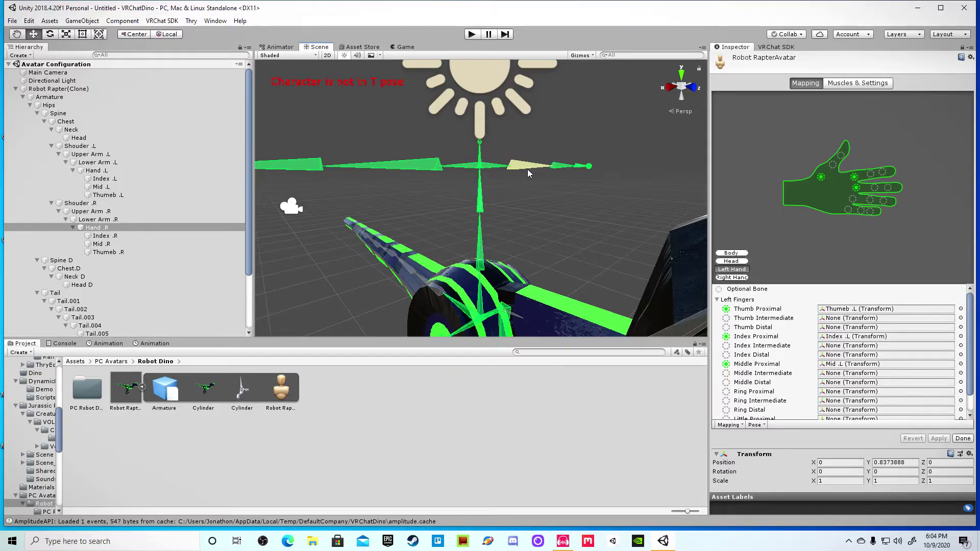
alt+drag(539, 158, 550, 146)
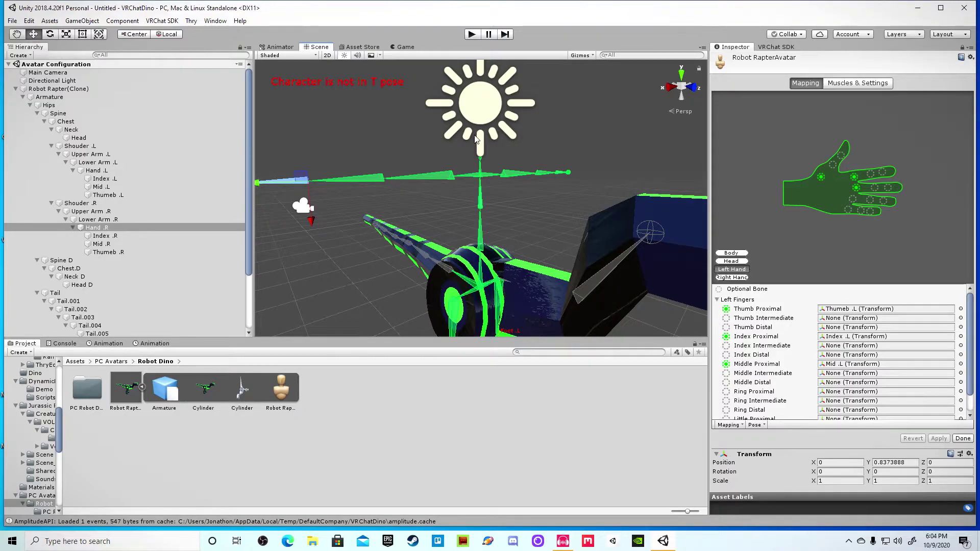
alt+drag(487, 161, 527, 202)
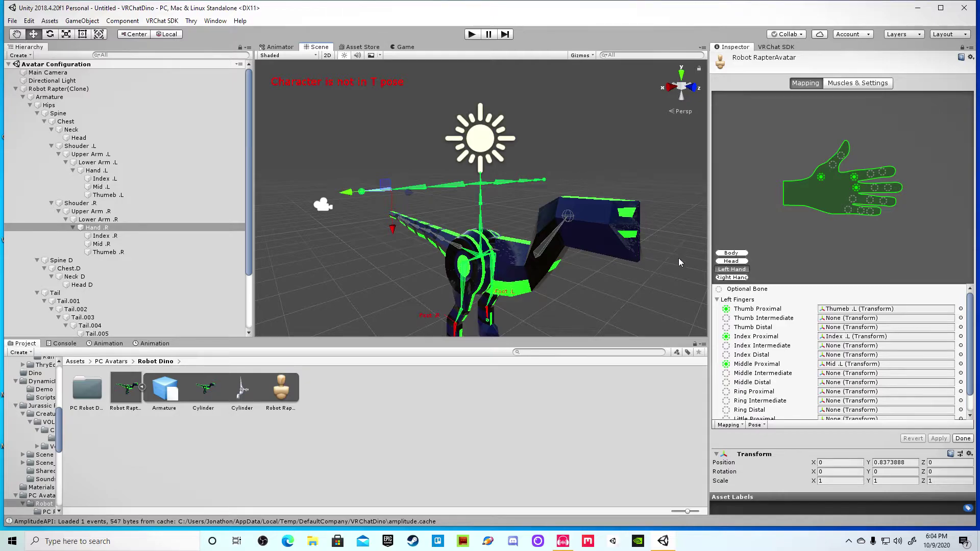
click(727, 278)
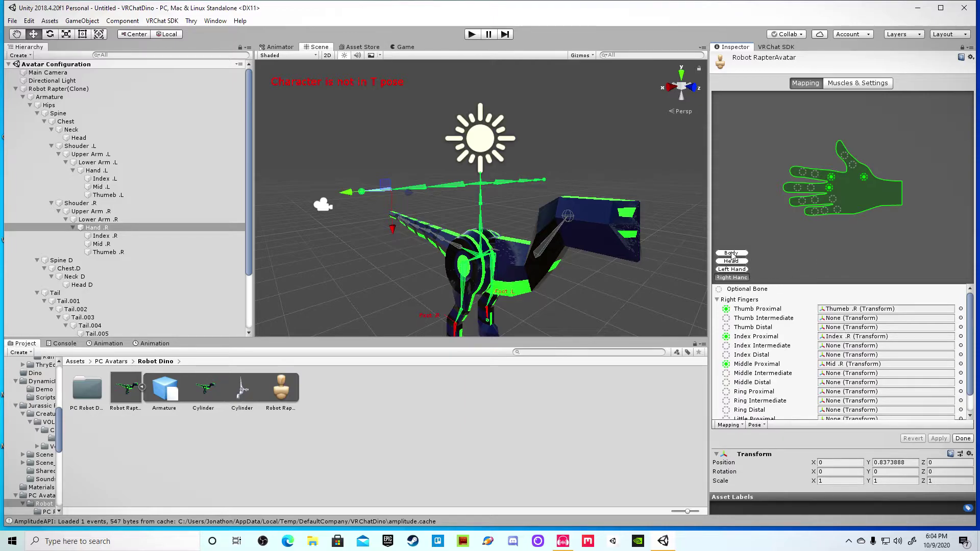
click(729, 254)
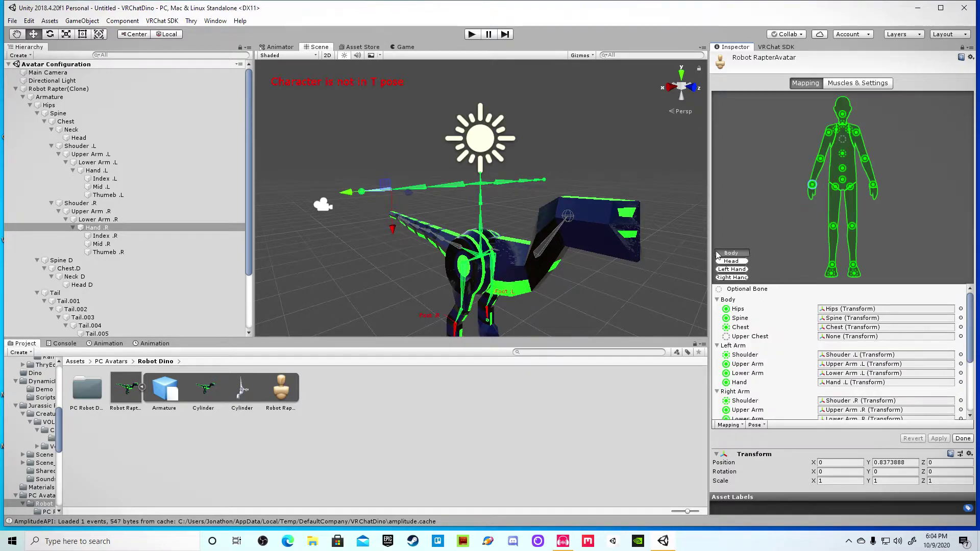
- Finish the avatar configuration with Done and reposition the Scene view
click(963, 439)
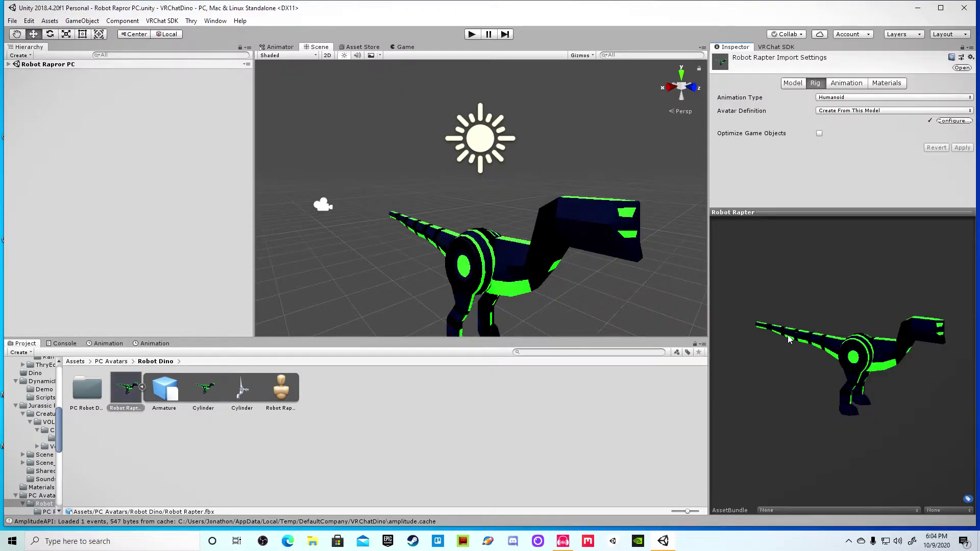
scroll(596, 253, down, 4)
middle_drag(550, 235, 494, 209)
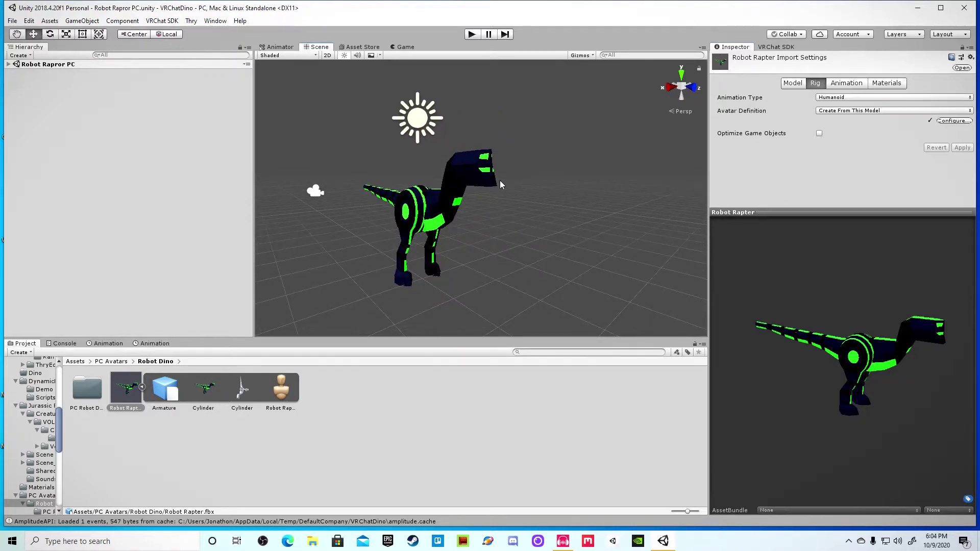
- Expand Robot Rapter > Armature > Hips > Spine > Chest > Neck and select Head
click(8, 64)
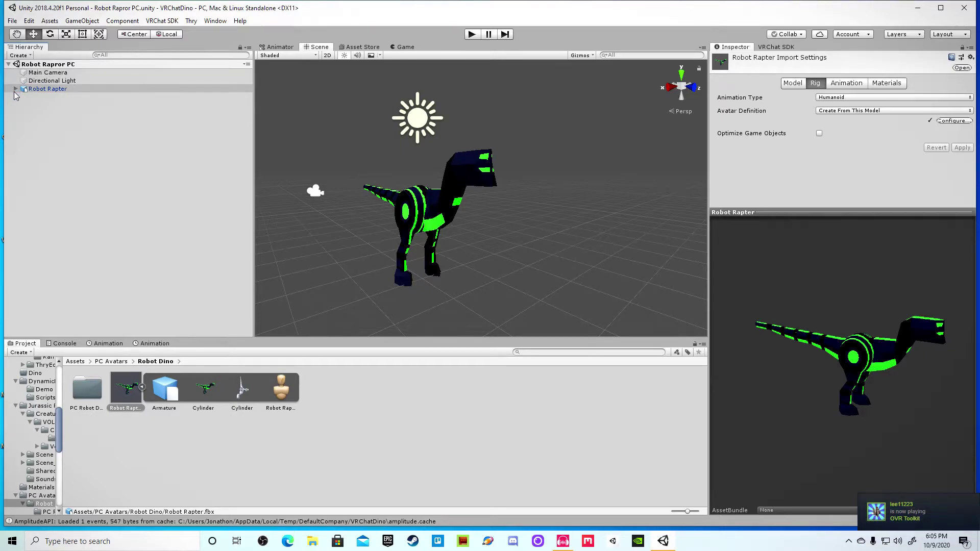
click(15, 90)
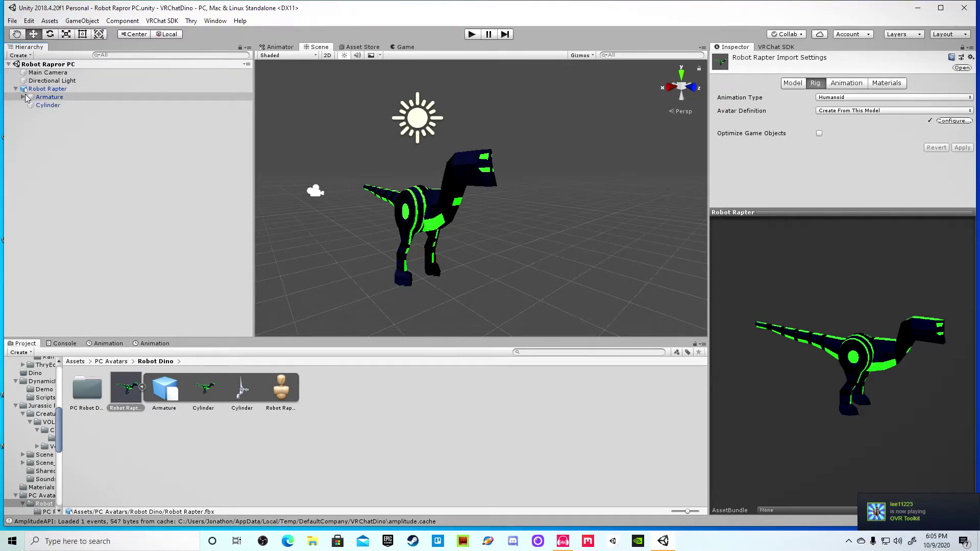
click(23, 97)
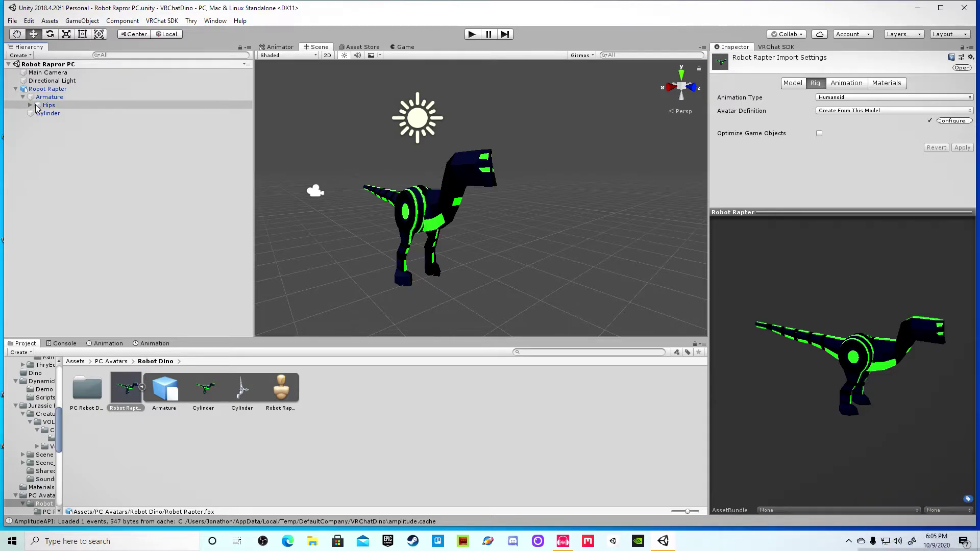
click(31, 105)
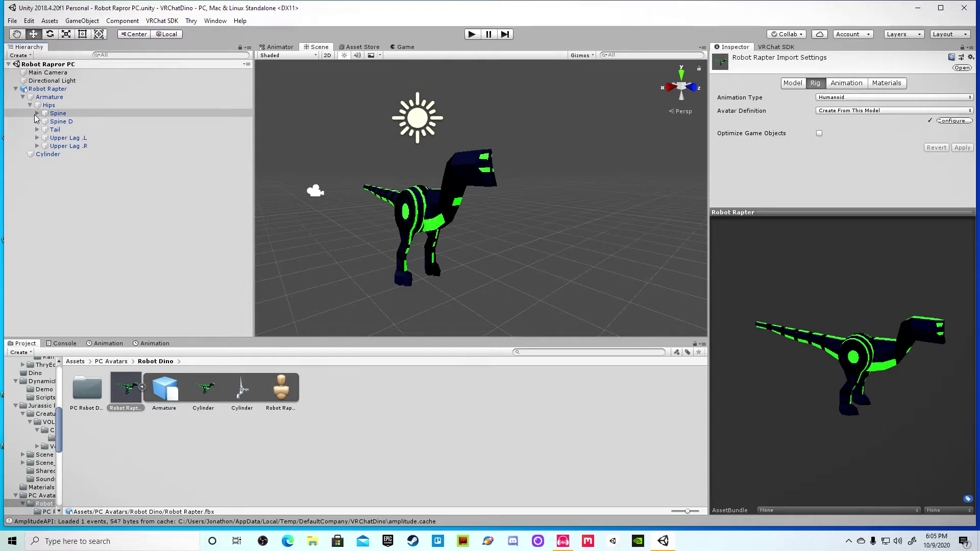
click(37, 114)
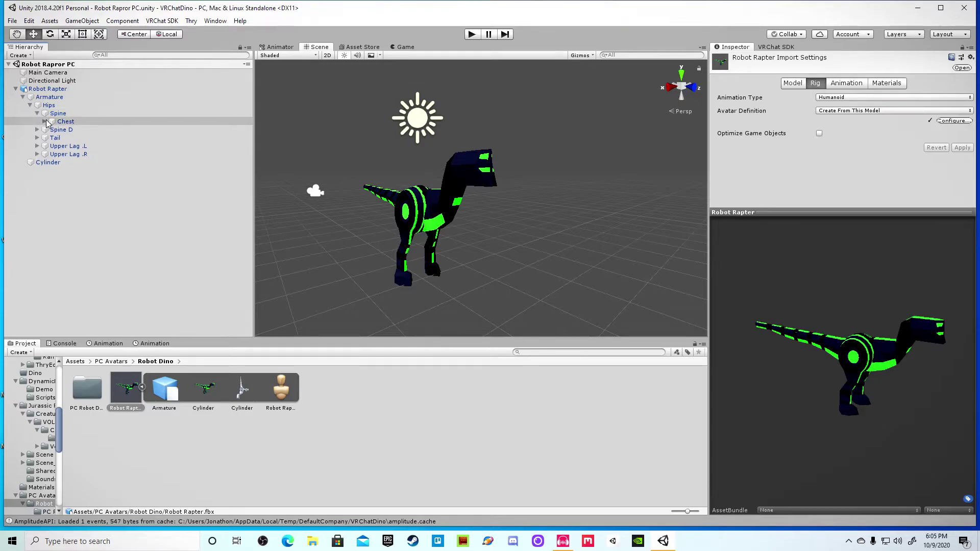
click(44, 121)
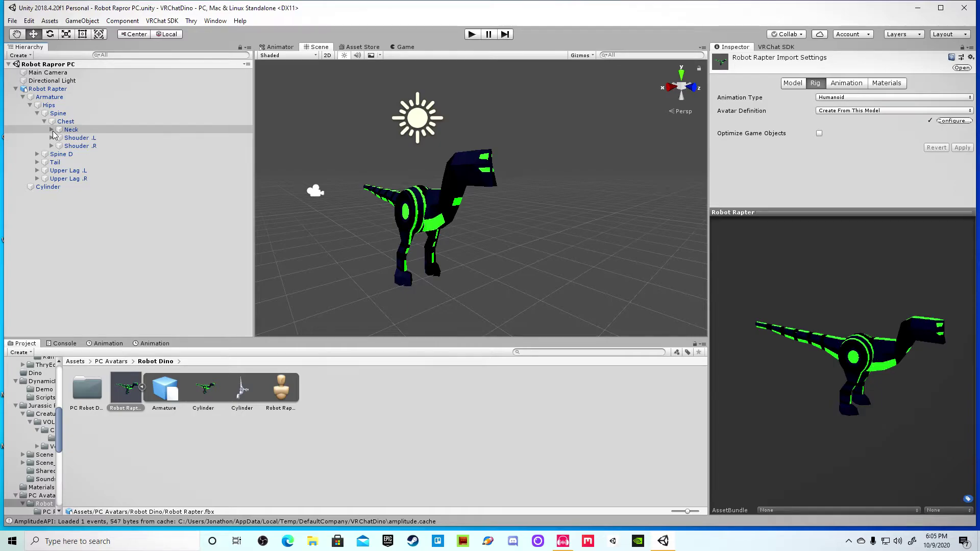
click(52, 130)
click(77, 138)
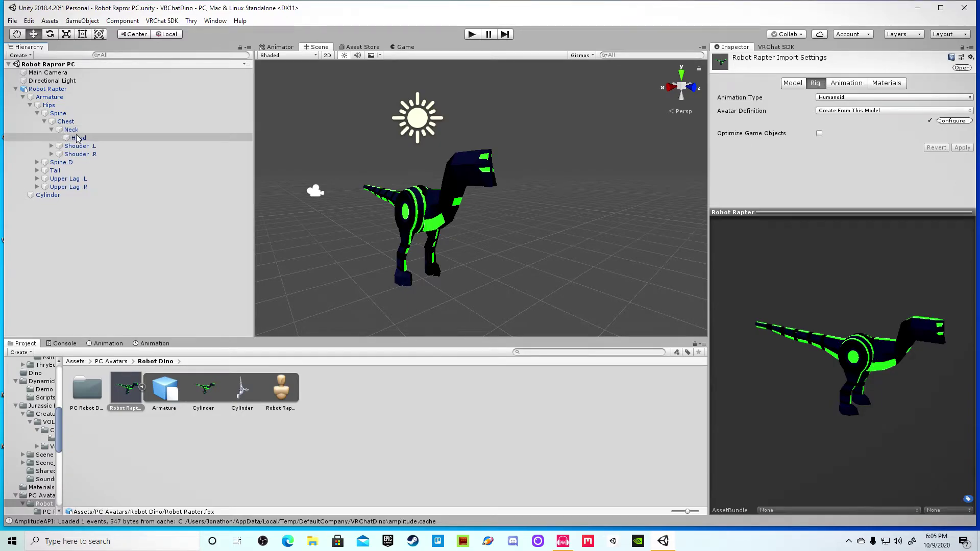
- Add a sphere as a child of the Head bone, then select the Robot Rapter root
right_click(104, 143)
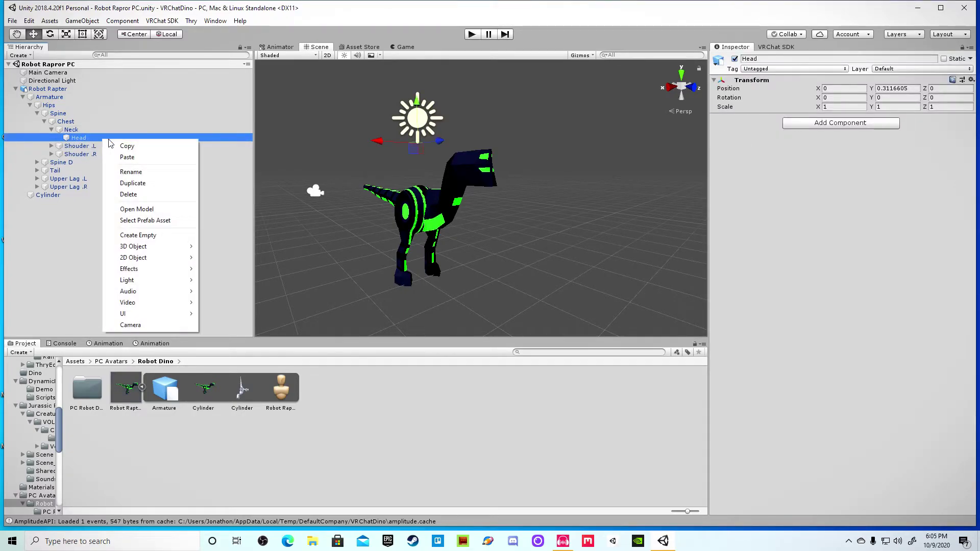
mouse_move(143, 247)
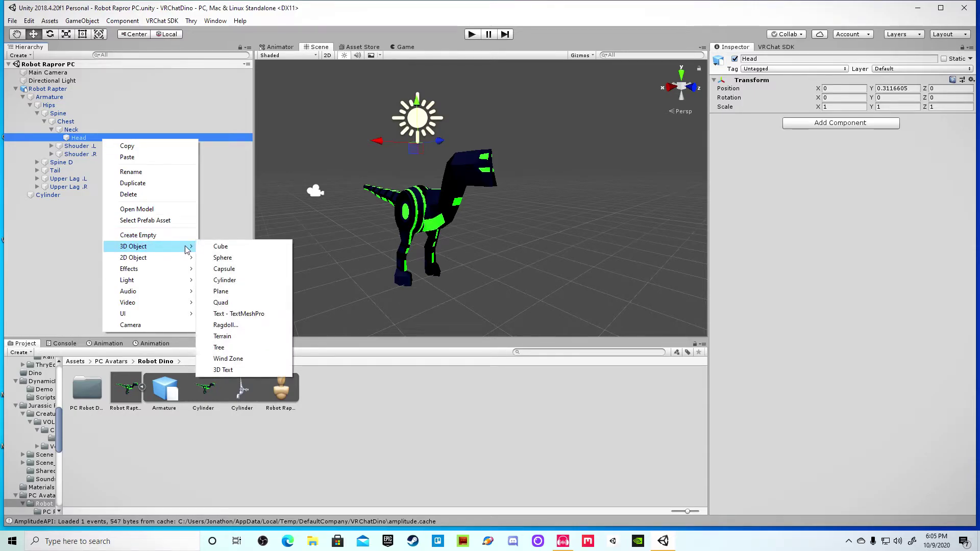
click(223, 258)
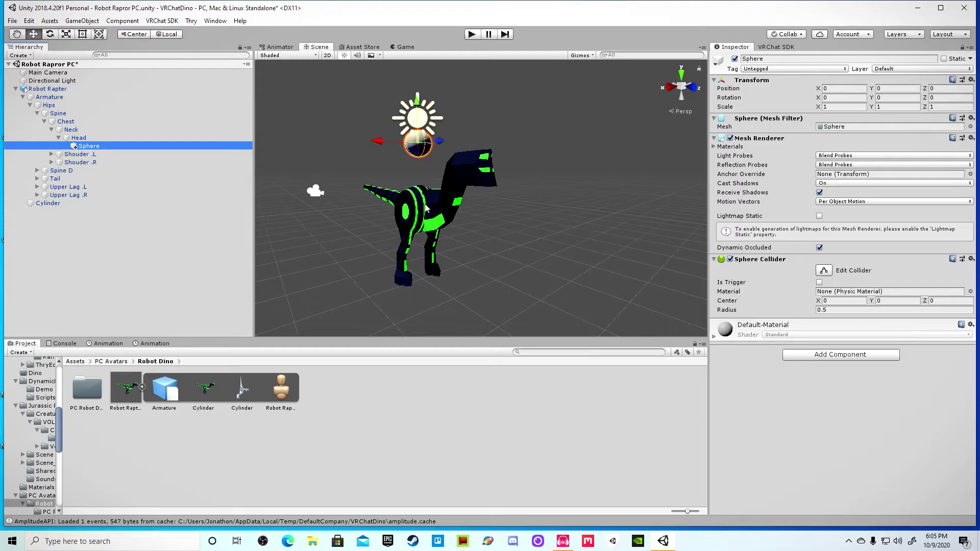
click(89, 95)
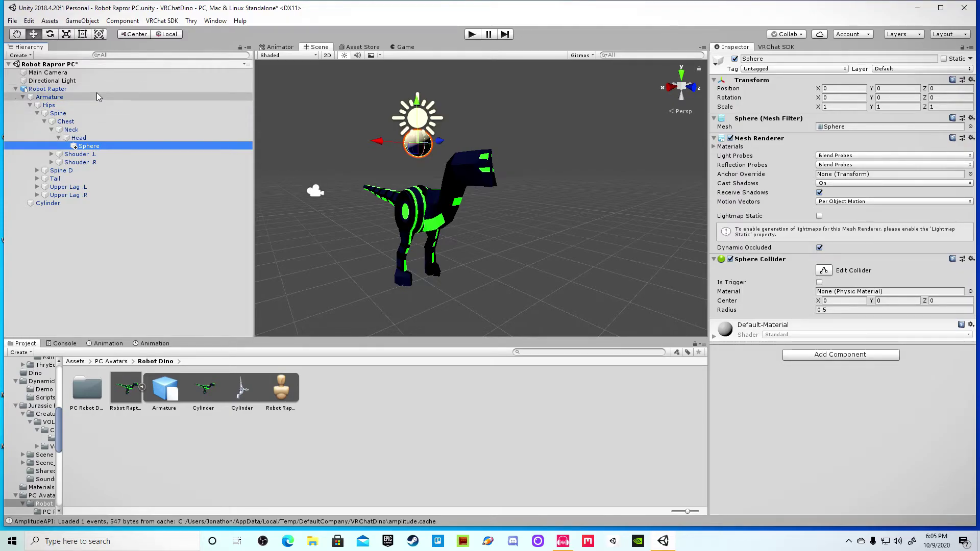
click(88, 90)
scroll(342, 133, up, 6)
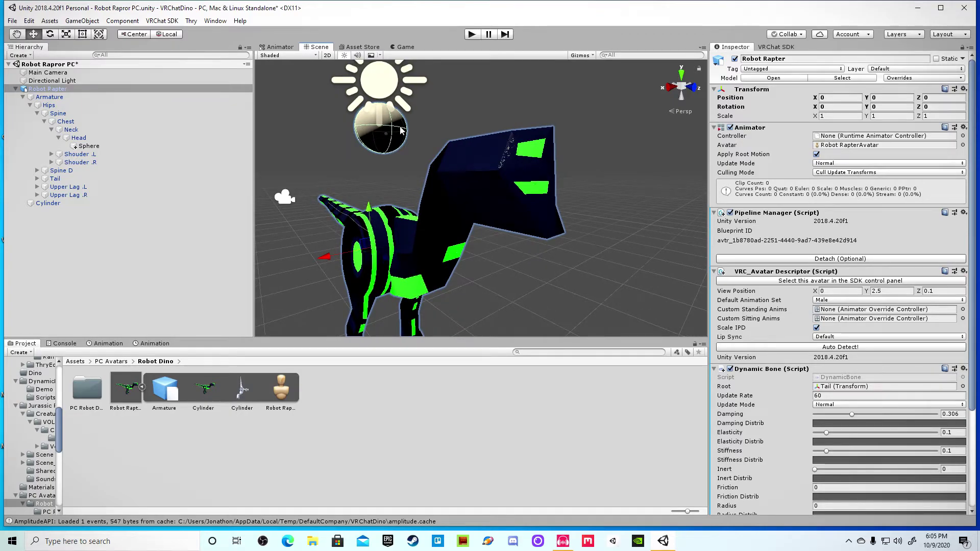
- Delete the sphere from the raptor's head and frame the whole raptor
click(364, 115)
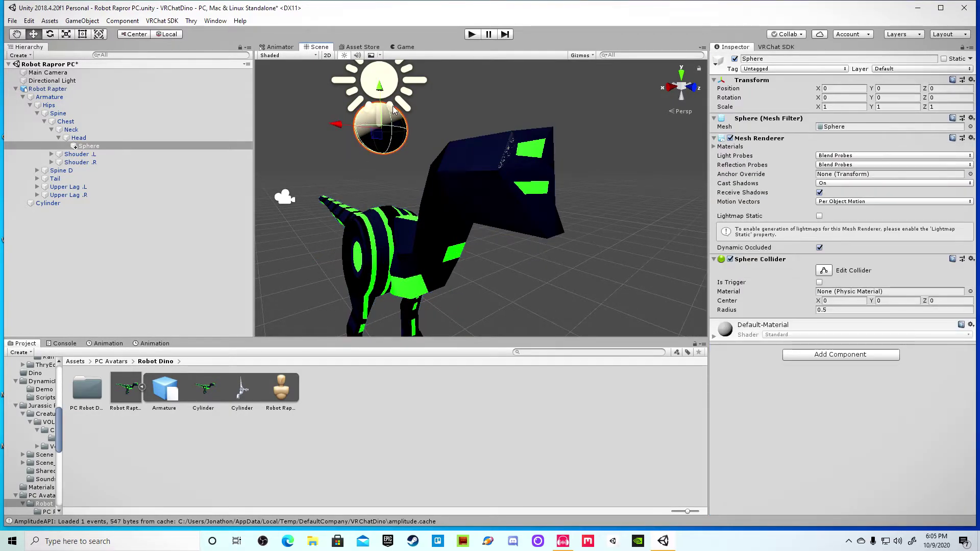
key(Delete)
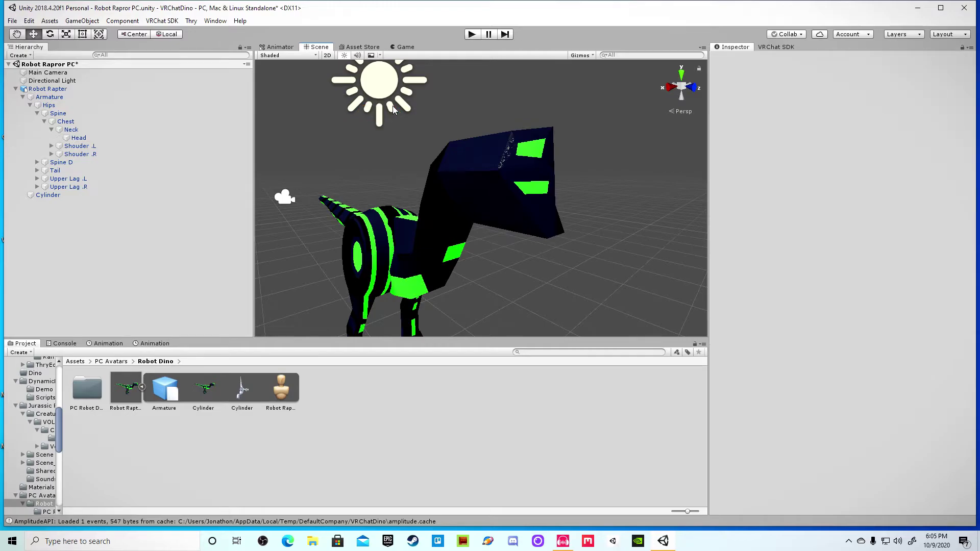
scroll(396, 188, down, 3)
middle_drag(396, 188, 477, 191)
scroll(477, 191, up, 2)
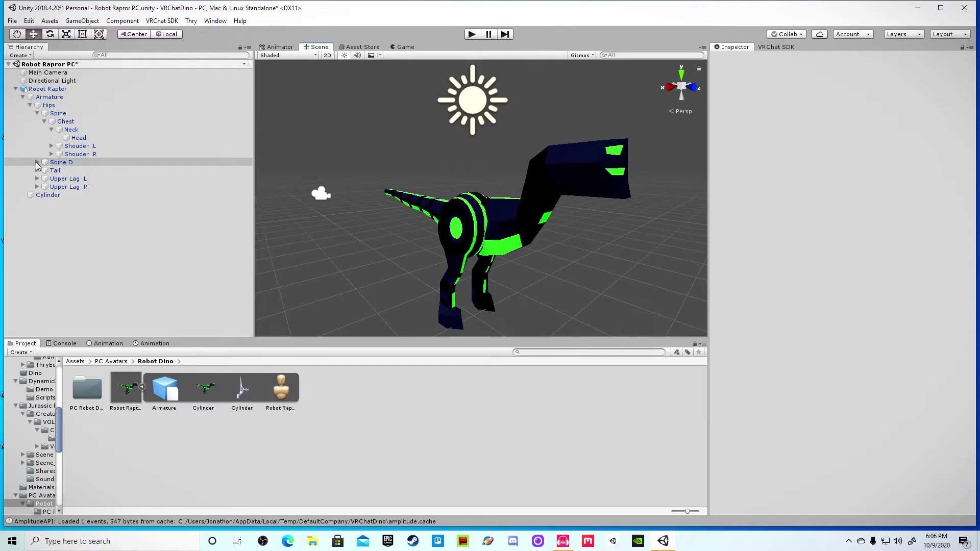
click(36, 163)
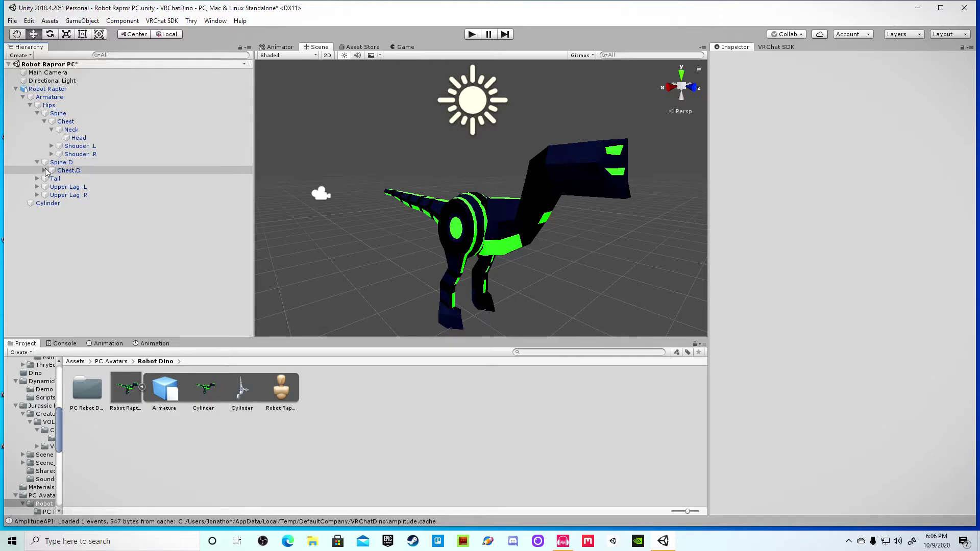
- Expand Chest.D and Neck D, then select Spine D, Chest.D, Neck D and Head D together
click(45, 171)
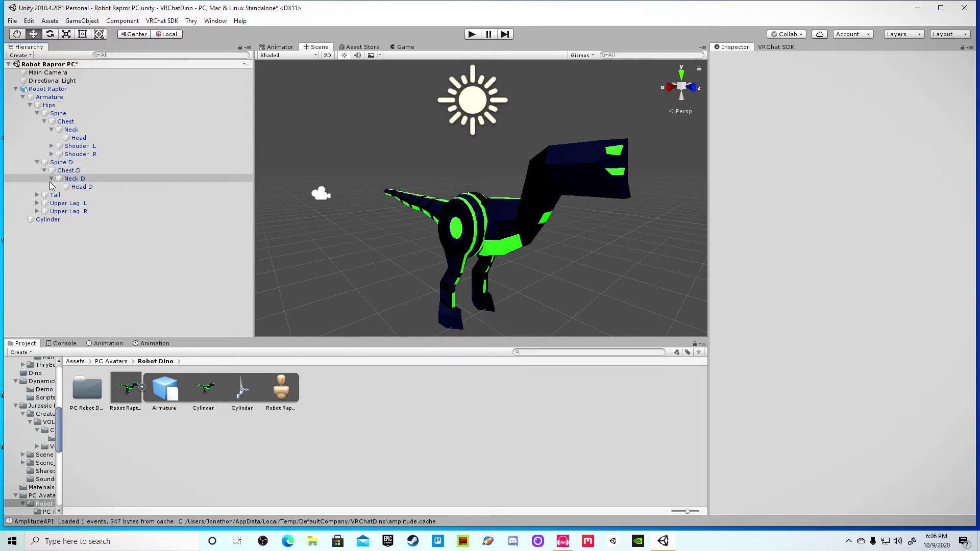
click(51, 179)
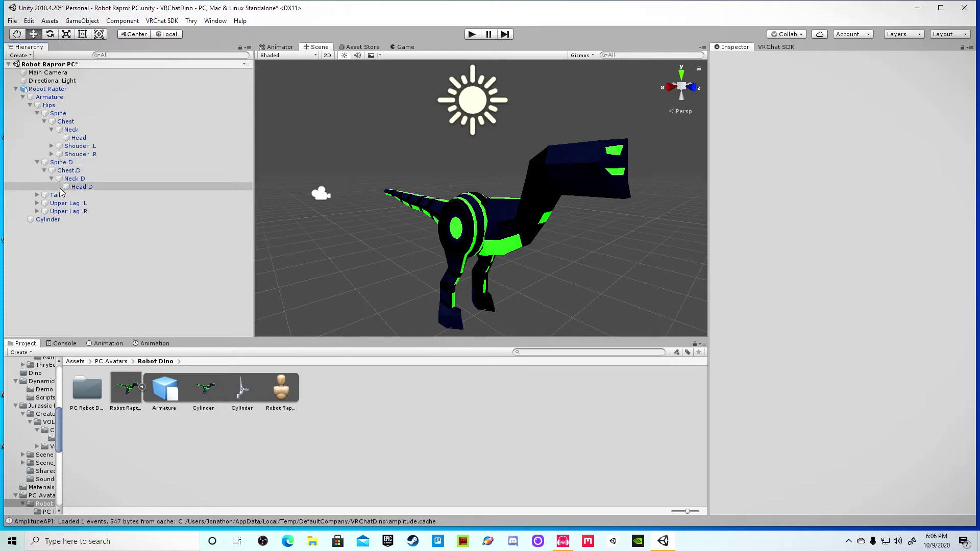
click(75, 163)
ctrl+click(72, 170)
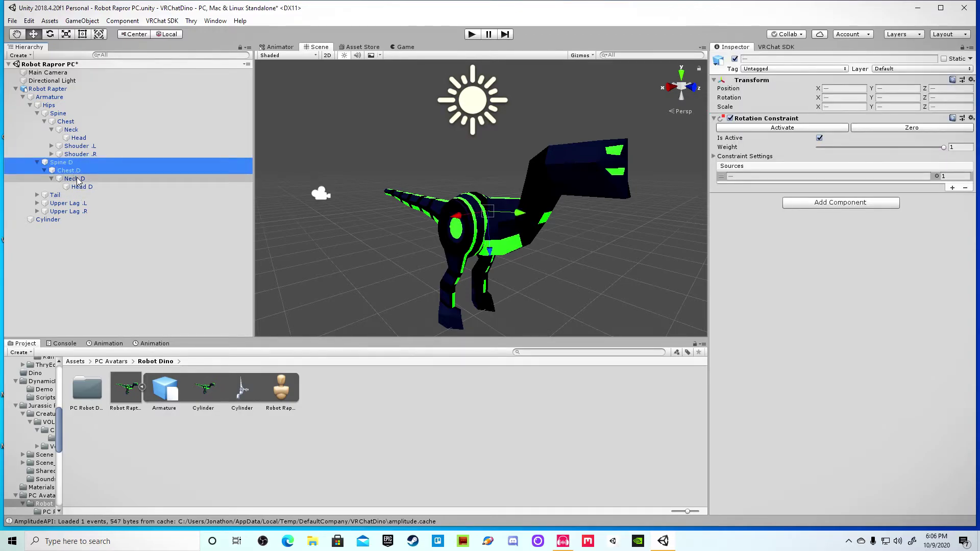
ctrl+click(76, 179)
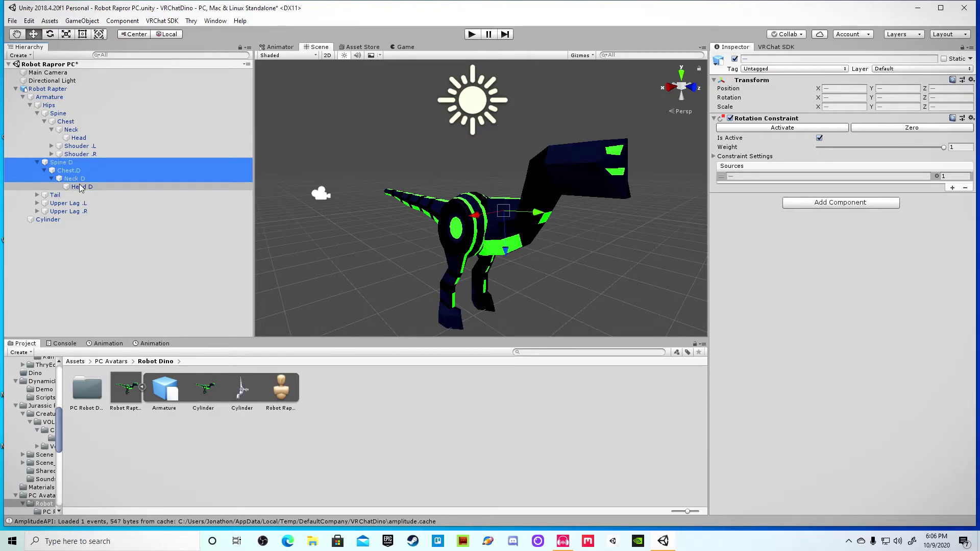
ctrl+click(80, 187)
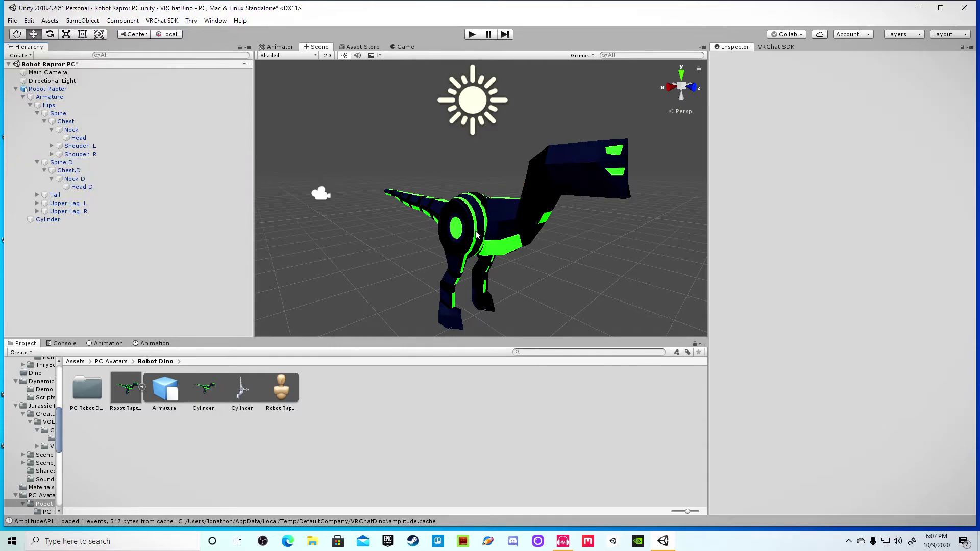
- Confirm Spine D, Chest.D, Neck D and Head D constraints follow Spine, Chest, Neck and Head
click(164, 170)
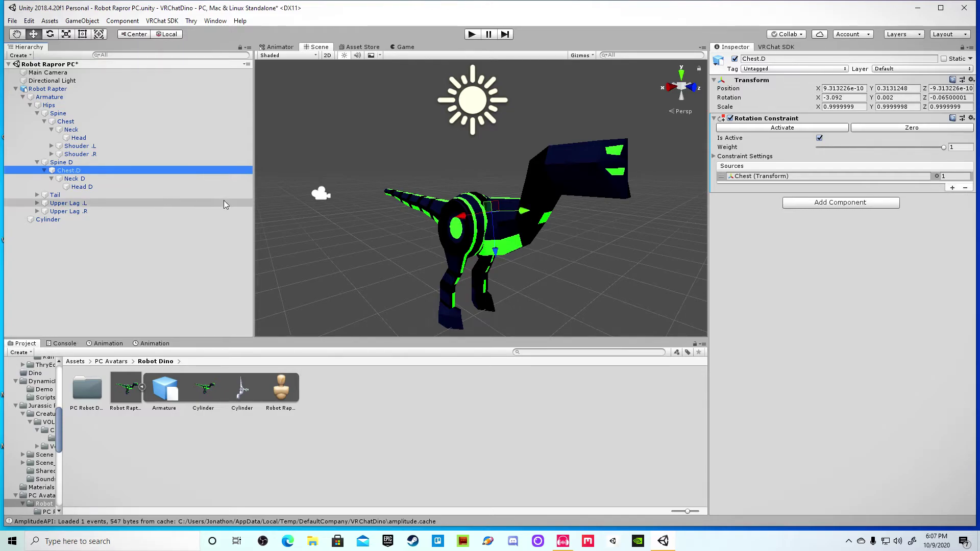
click(83, 162)
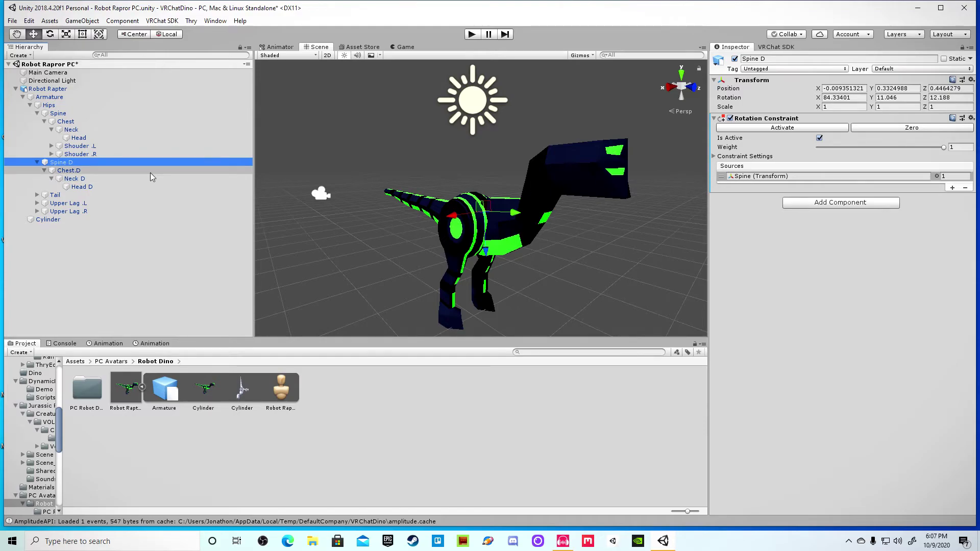
click(131, 173)
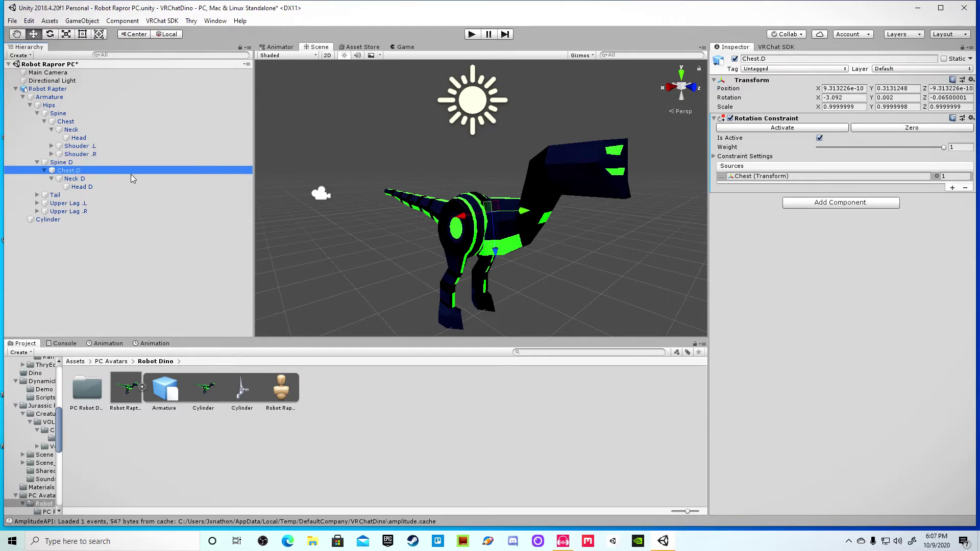
click(137, 178)
click(124, 187)
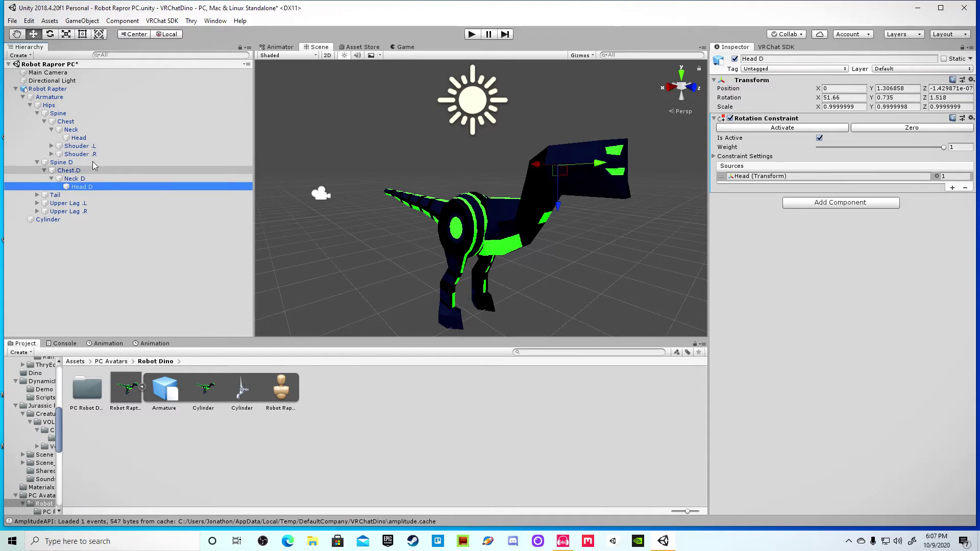
- Try moving Spine D, dismiss the prefab warning, then recheck Chest.D, Head D and Neck D constraints
drag(89, 169, 88, 162)
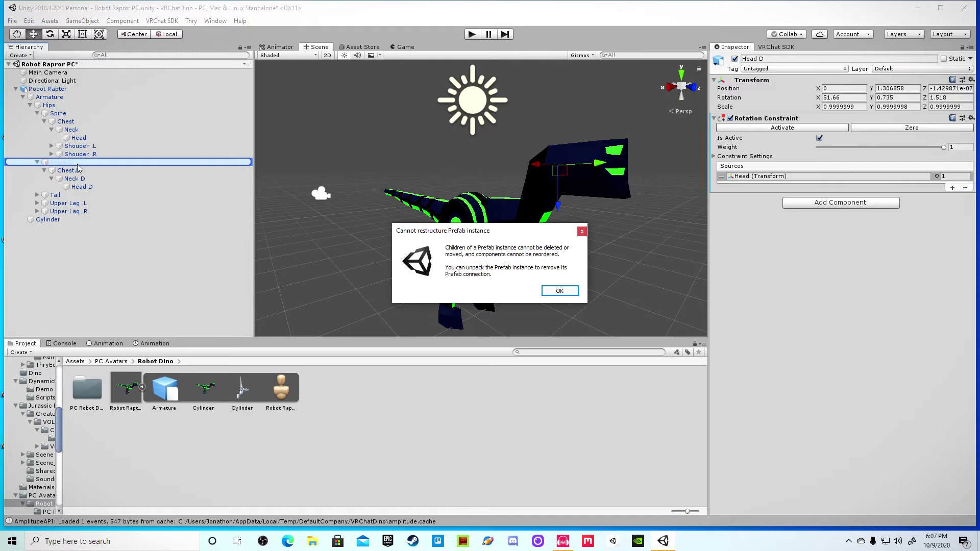
click(582, 232)
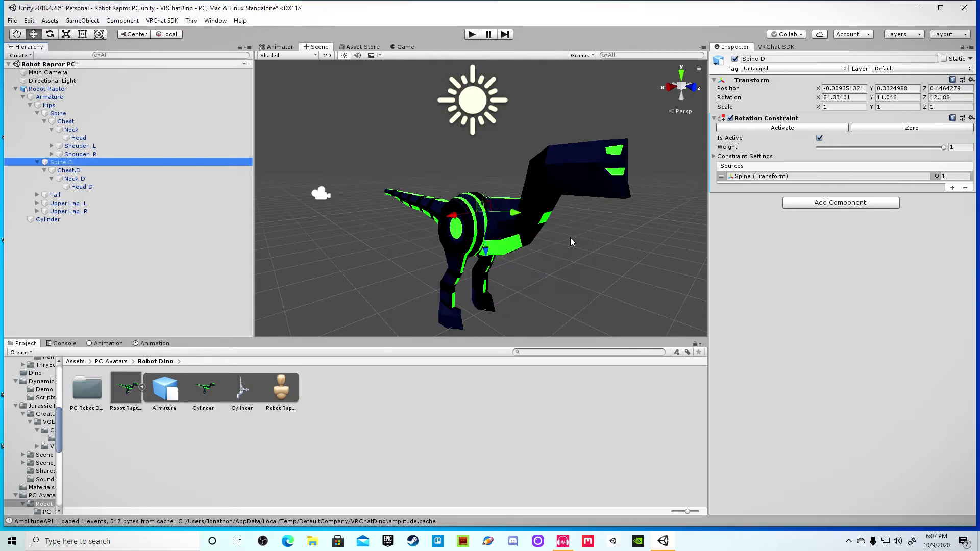
click(127, 169)
click(133, 186)
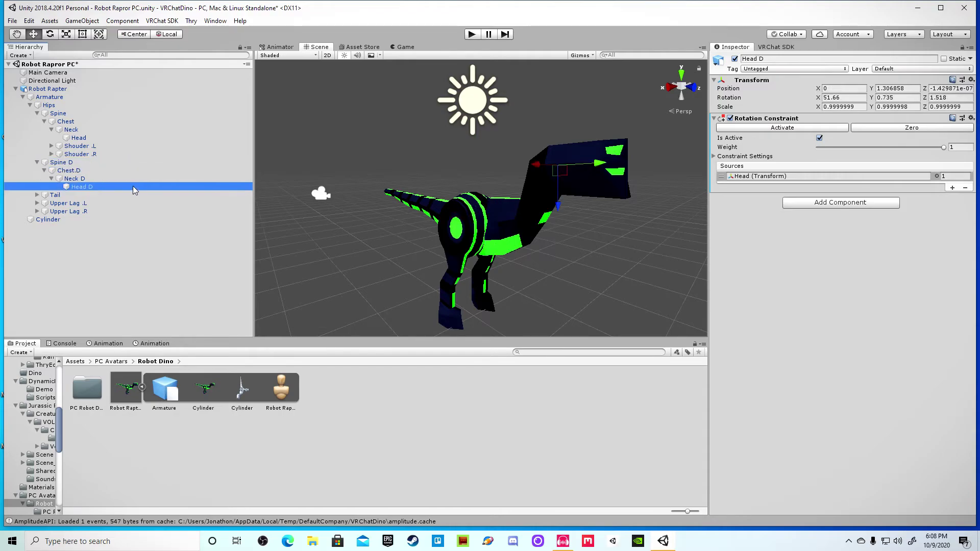
click(116, 179)
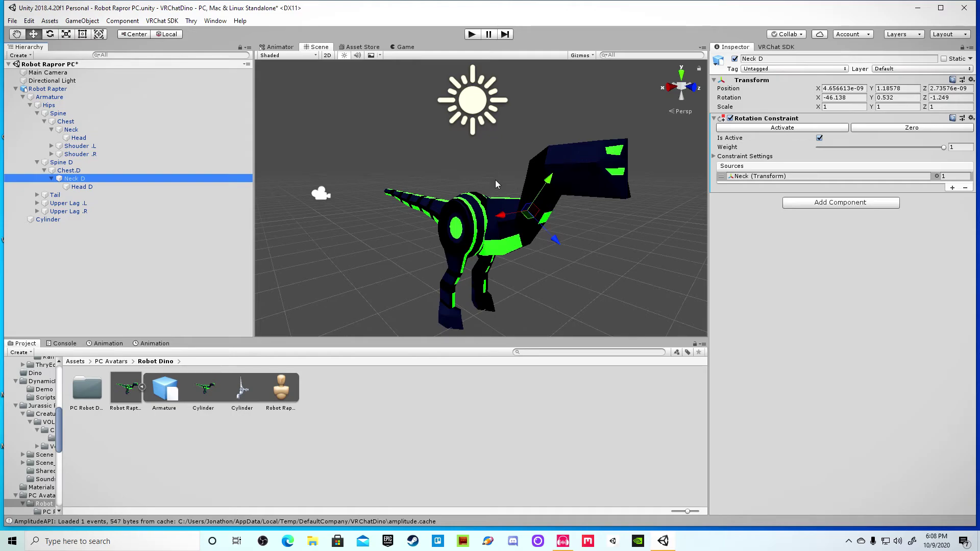
scroll(497, 184, down, 2)
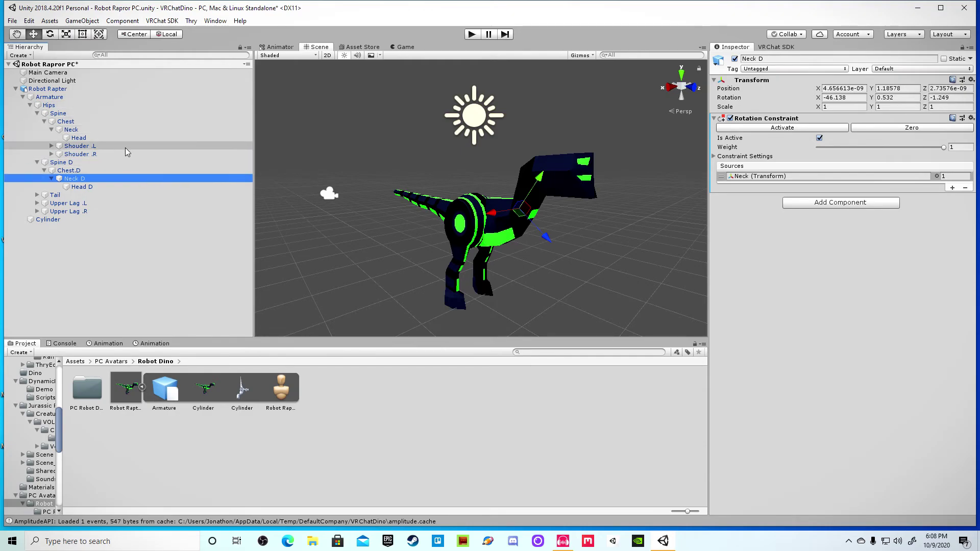
scroll(443, 229, up, 2)
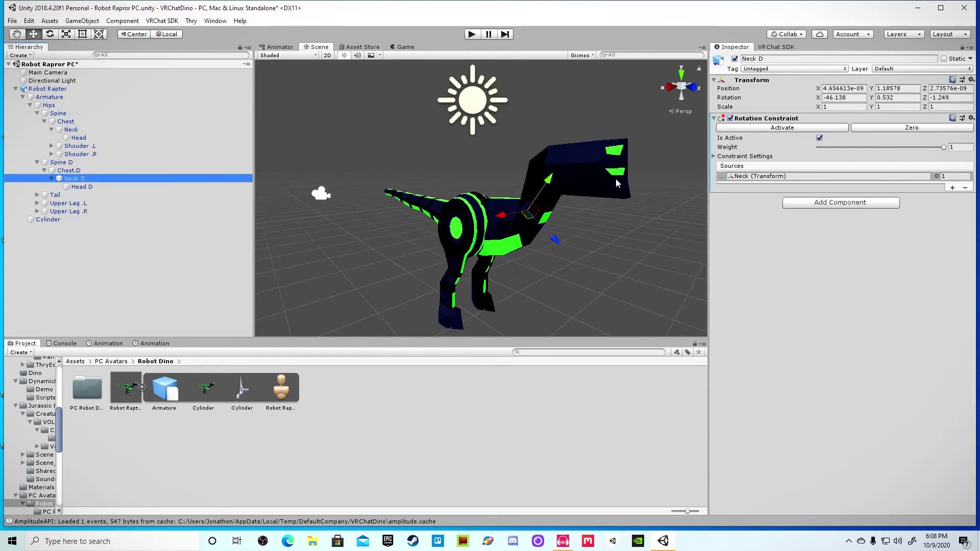
- Show the VRChat SDK Builder page listing Robot Rapter, rated Medium with 1540 polygons
click(782, 46)
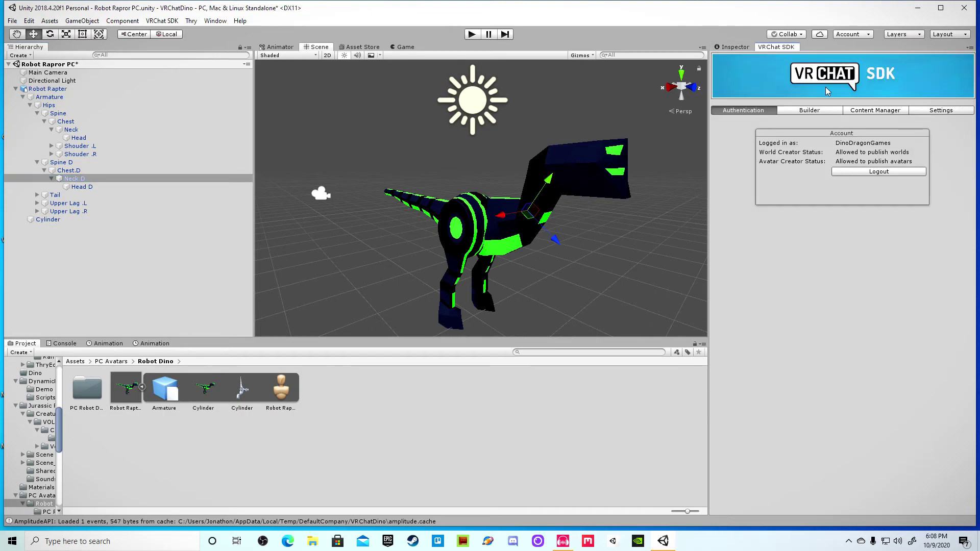
click(812, 111)
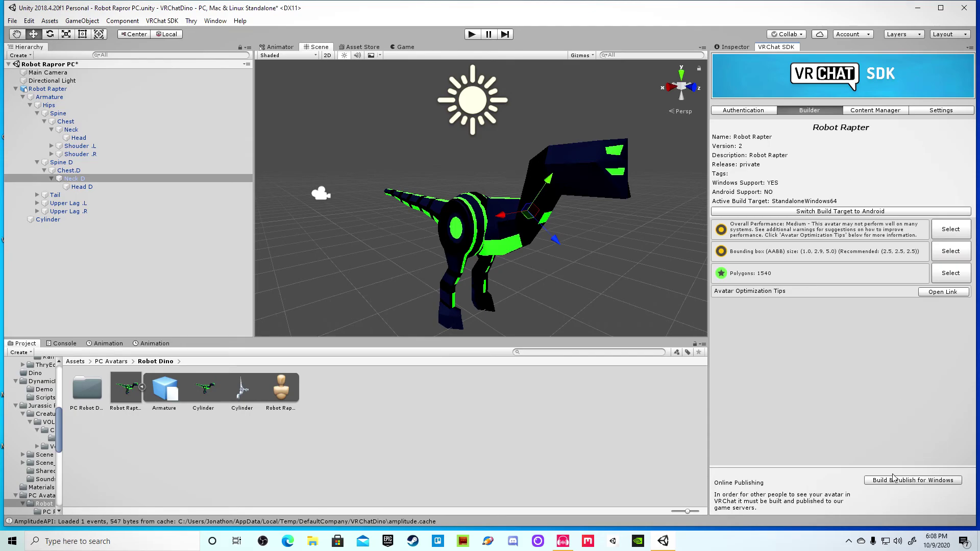
scroll(600, 229, down, 2)
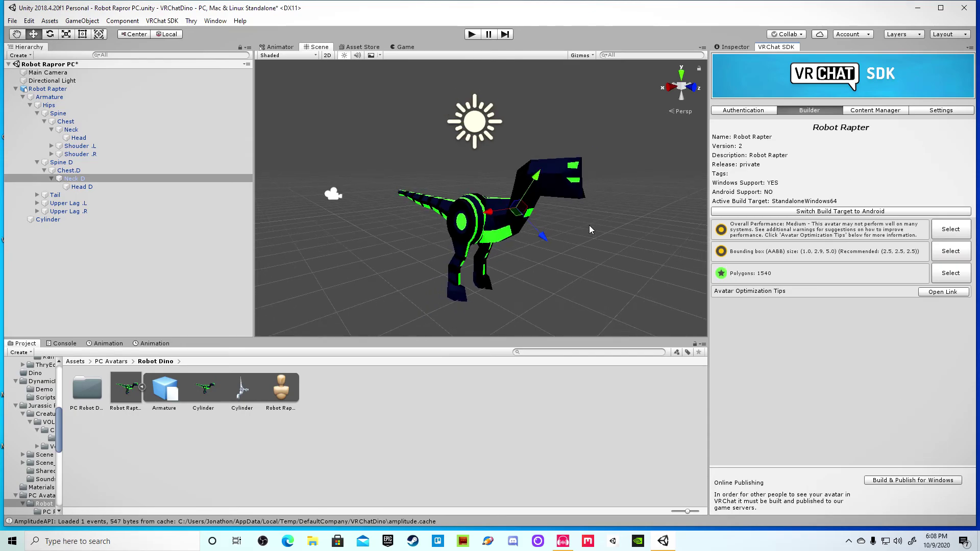